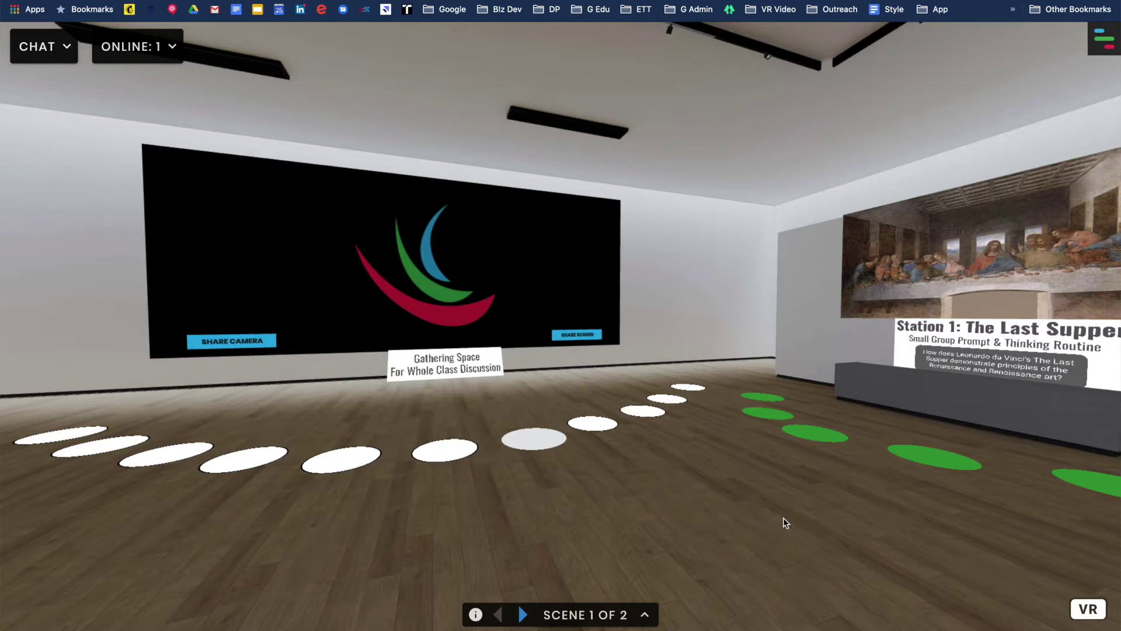
Turn and walk up to the Gathering Space screen and its semicircle of white floor spots.
drag(783, 517, 669, 519)
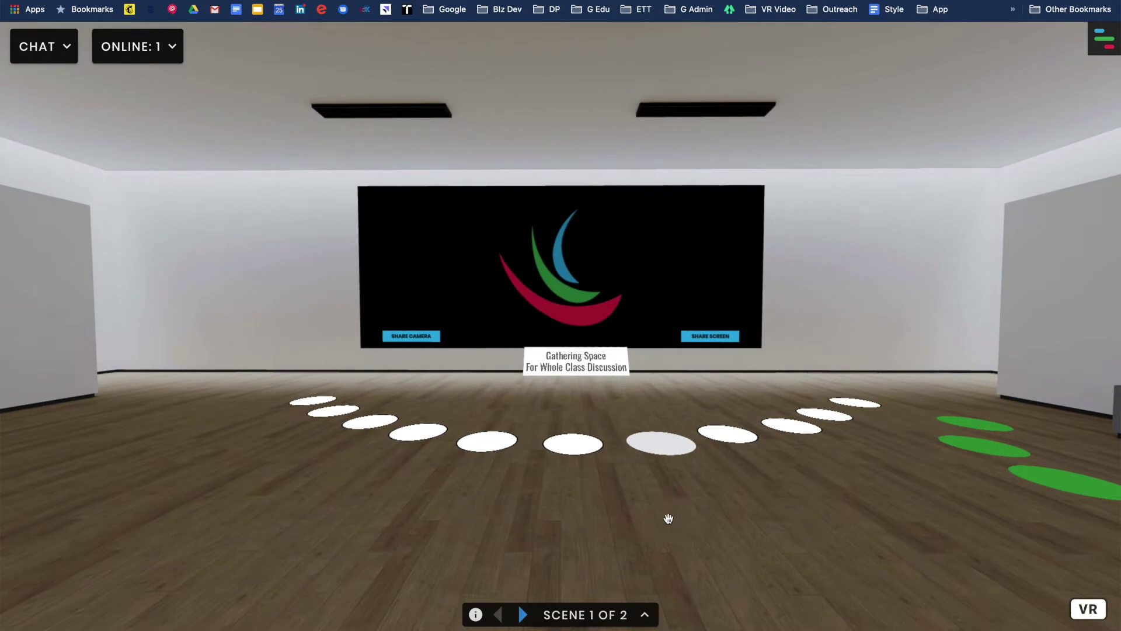
key(Up)
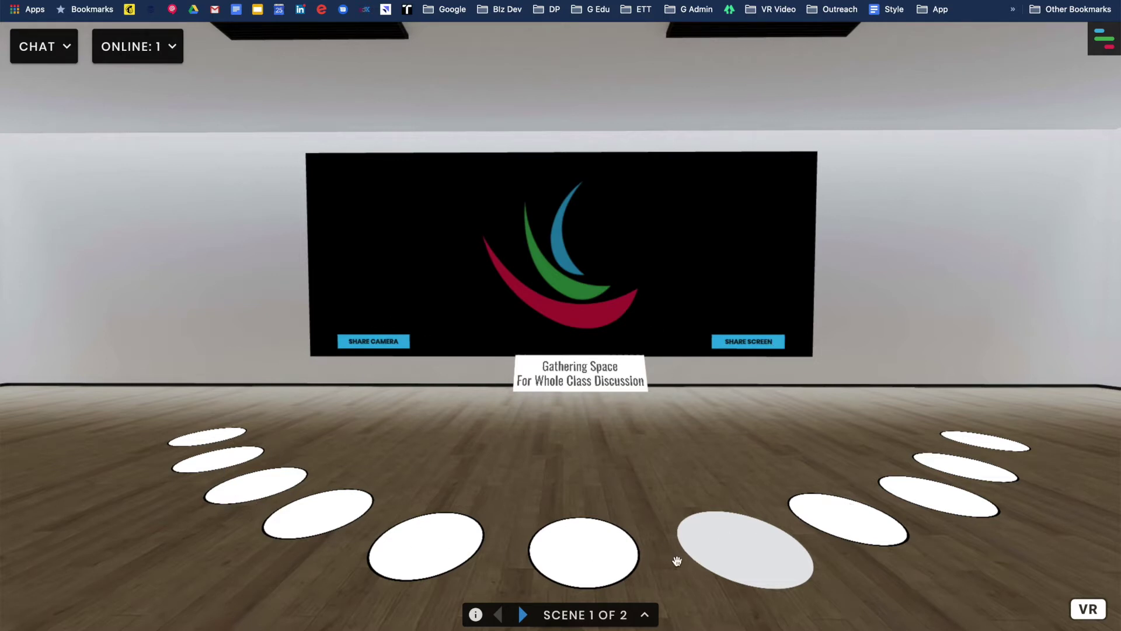
key(Down)
key(Up)
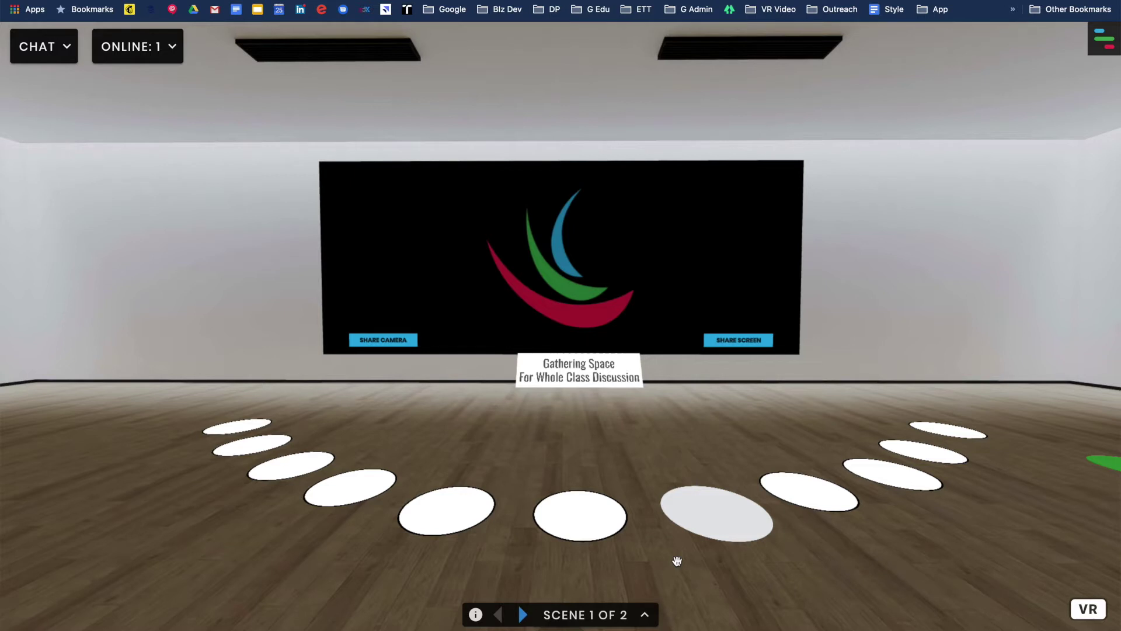
Turn on Edit Mode and expand the Add to Inventory options.
click(1107, 40)
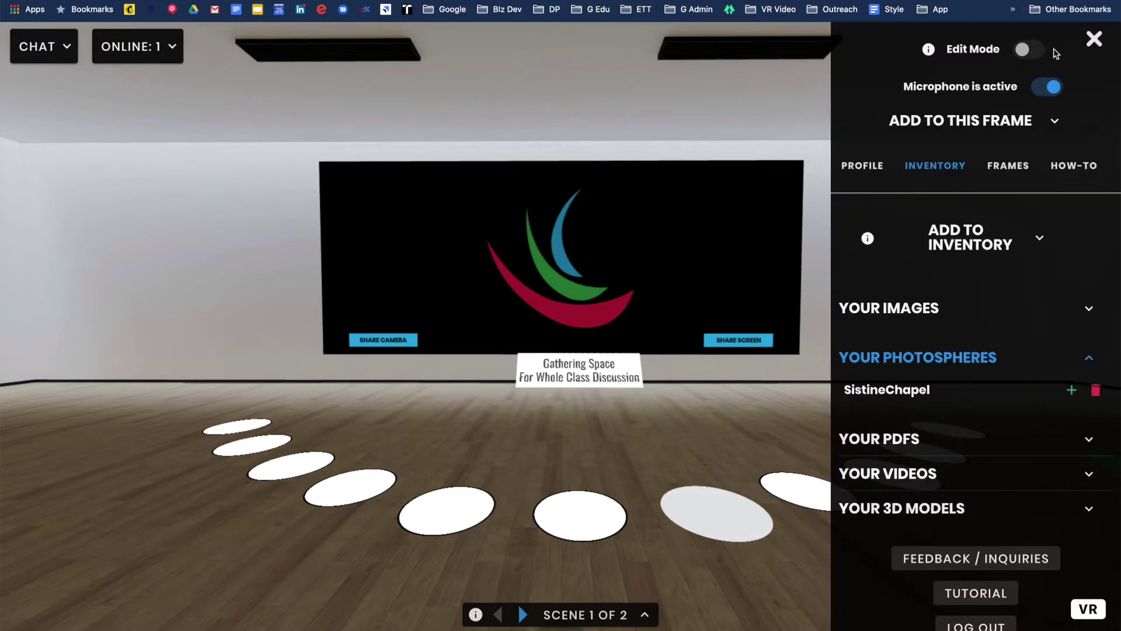
click(1031, 51)
scroll(970, 259, up, 3)
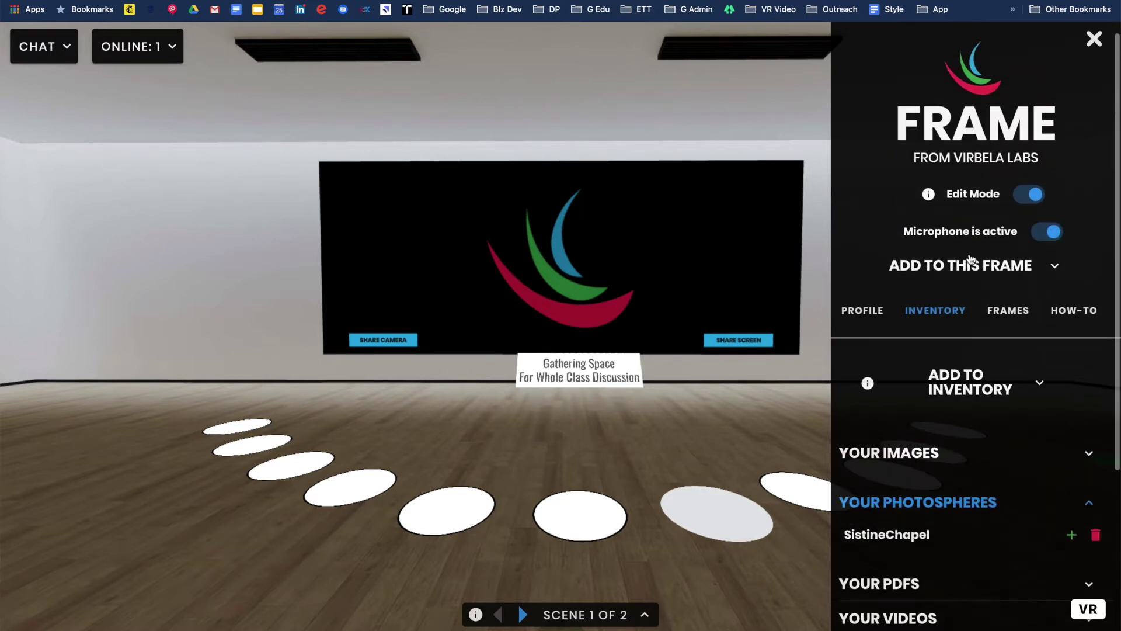
click(958, 379)
scroll(958, 380, down, 2)
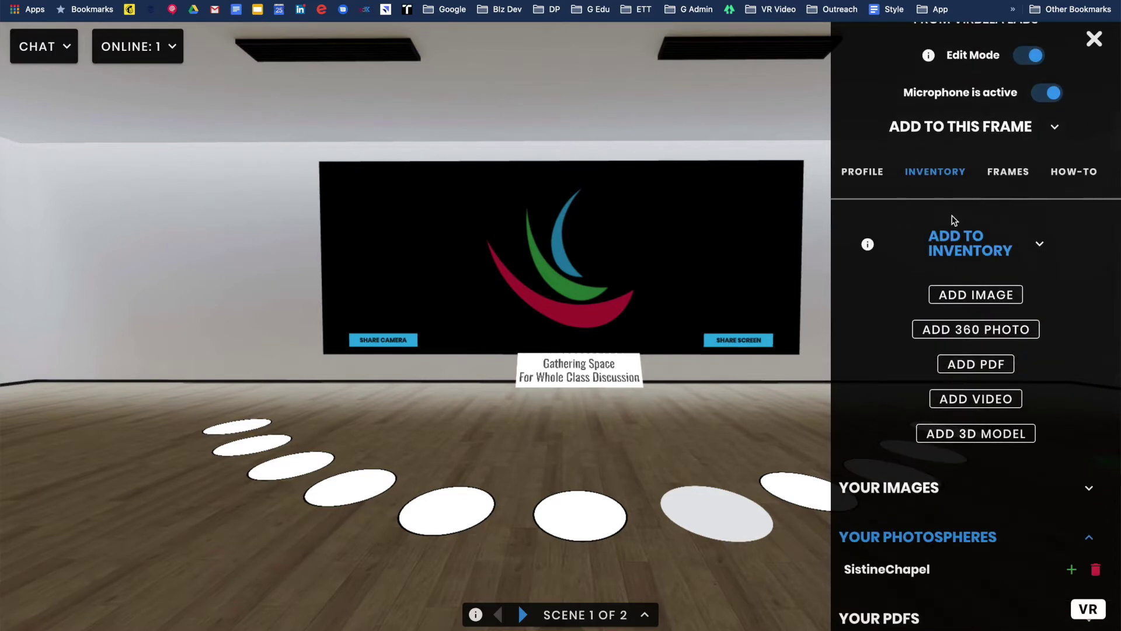
Dismiss the Add Image dialog, then place the 1200px-Ski_trail image from Your Images into the scene.
click(984, 296)
click(450, 149)
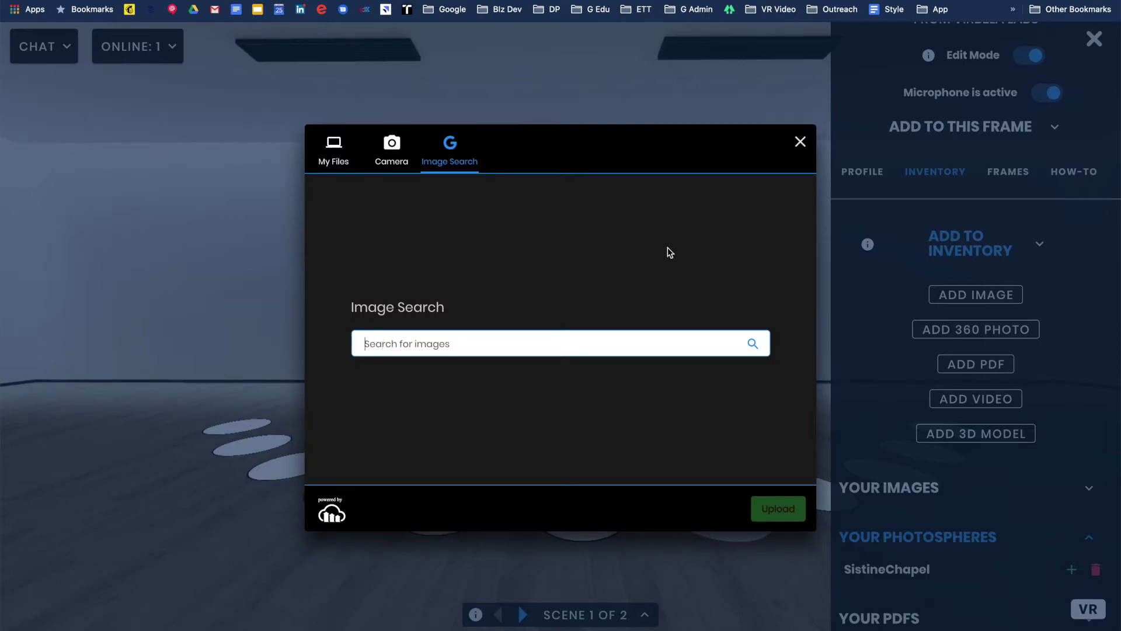
click(800, 142)
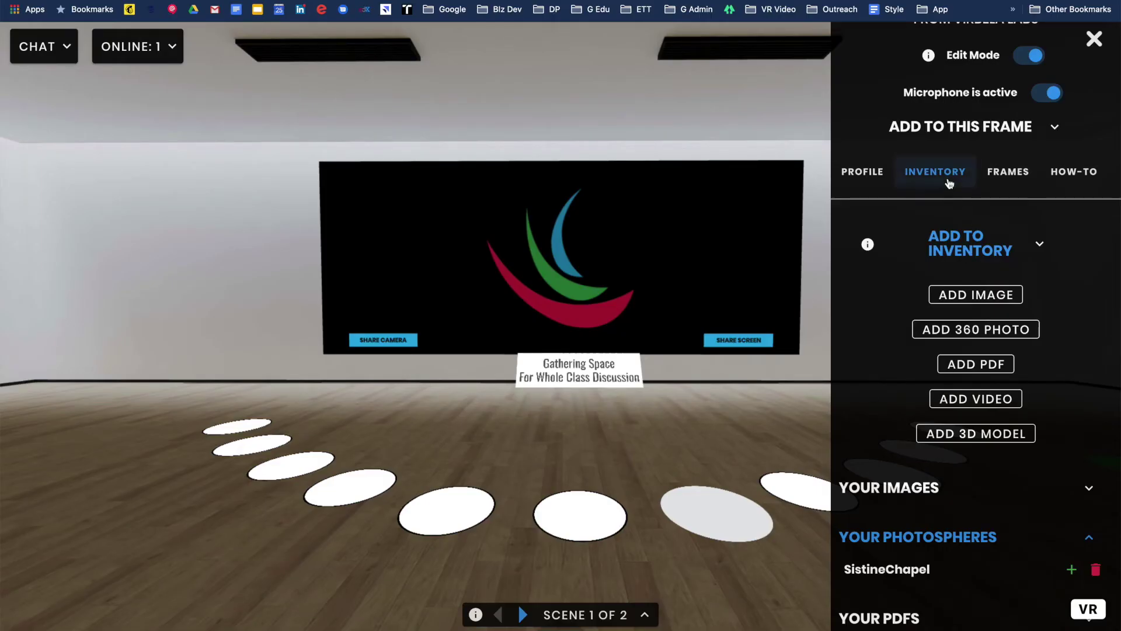
scroll(941, 421, down, 3)
scroll(940, 421, down, 2)
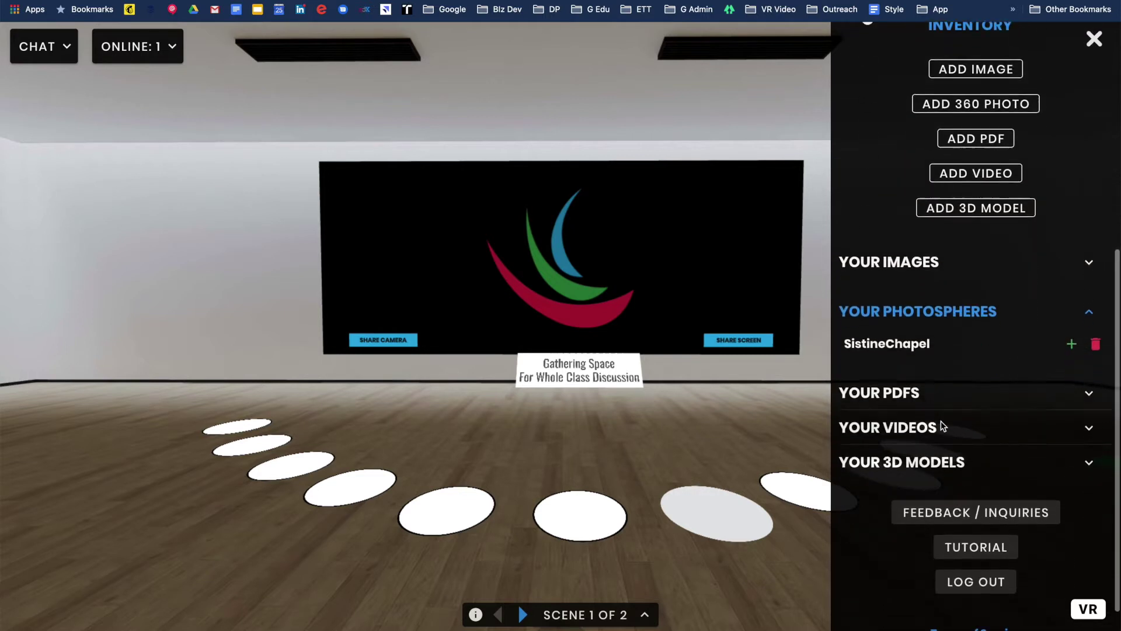
click(893, 266)
scroll(894, 267, down, 1)
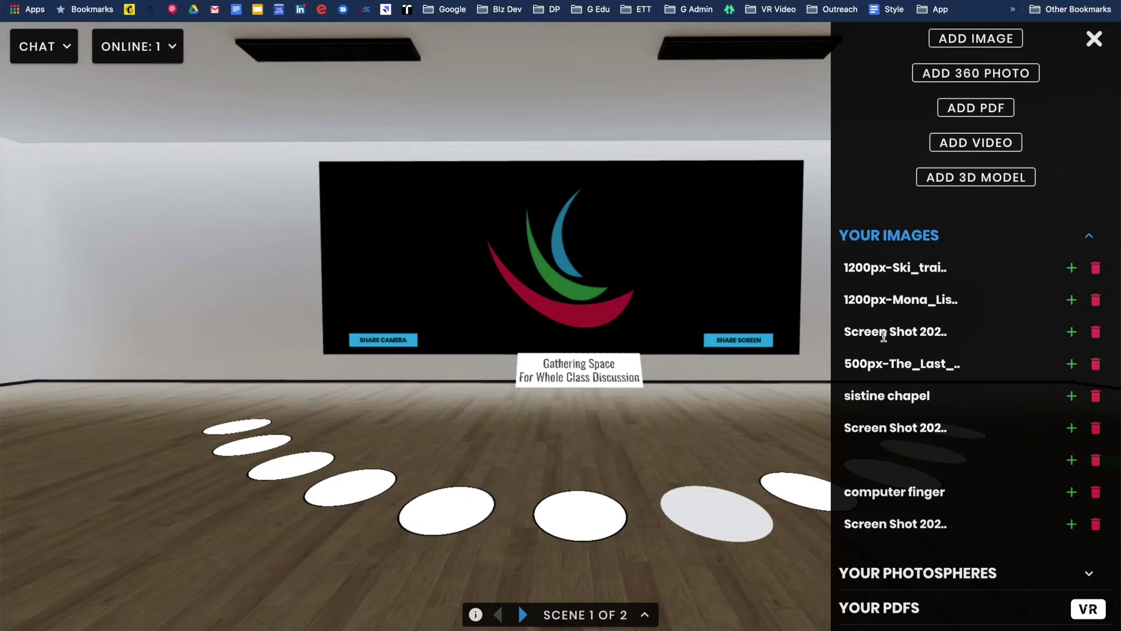
click(1072, 268)
Move the green ski-trail disc left of the screen and rotate it to lie flat.
mouse_move(574, 336)
mouse_down()
mouse_move(463, 335)
mouse_move(500, 351)
mouse_move(201, 393)
mouse_move(440, 393)
mouse_move(640, 333)
mouse_move(562, 348)
mouse_up()
click(563, 347)
scroll(963, 327, up, 7)
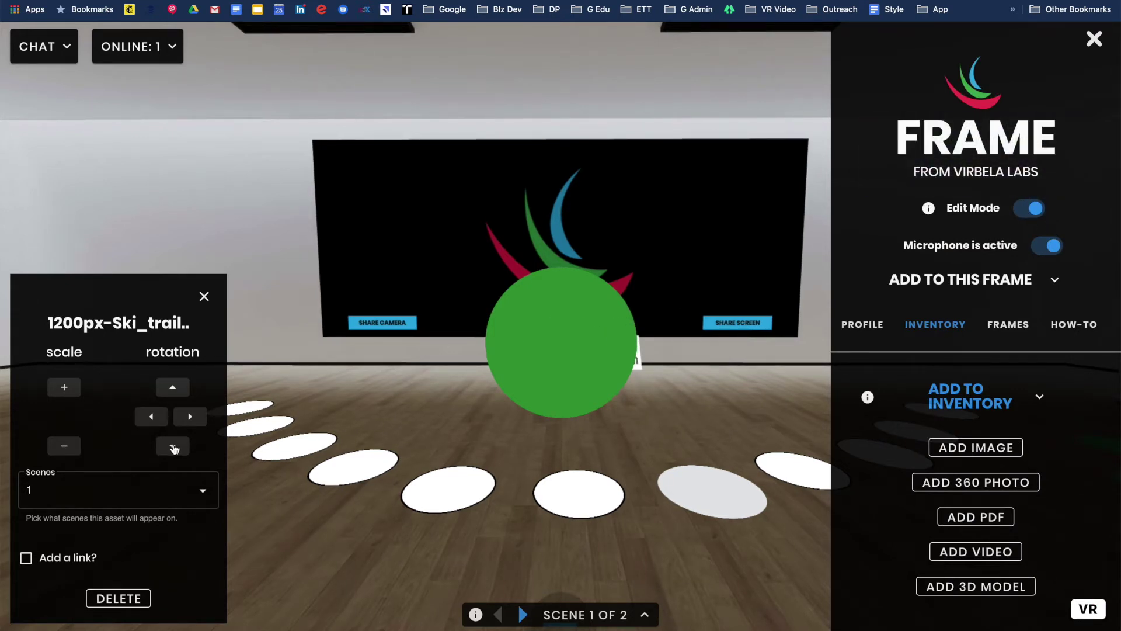
click(173, 448)
click(173, 447)
click(173, 447)
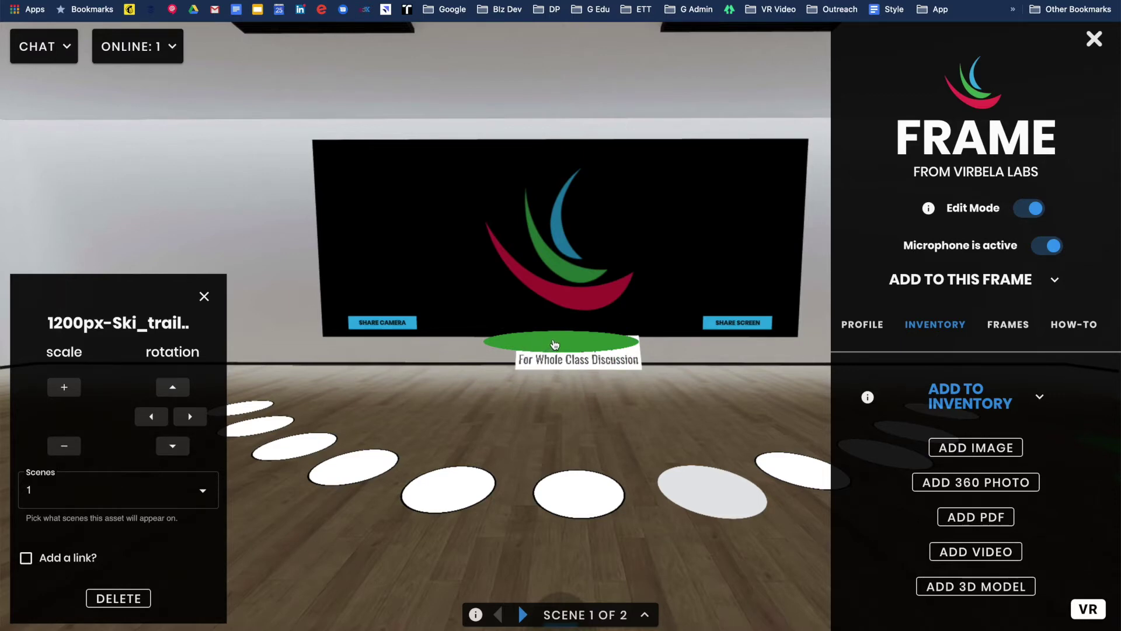
Carry the green disc onto the floor beside the white floor spots, tilting it further.
click(554, 340)
drag(553, 340, 420, 533)
key(s)
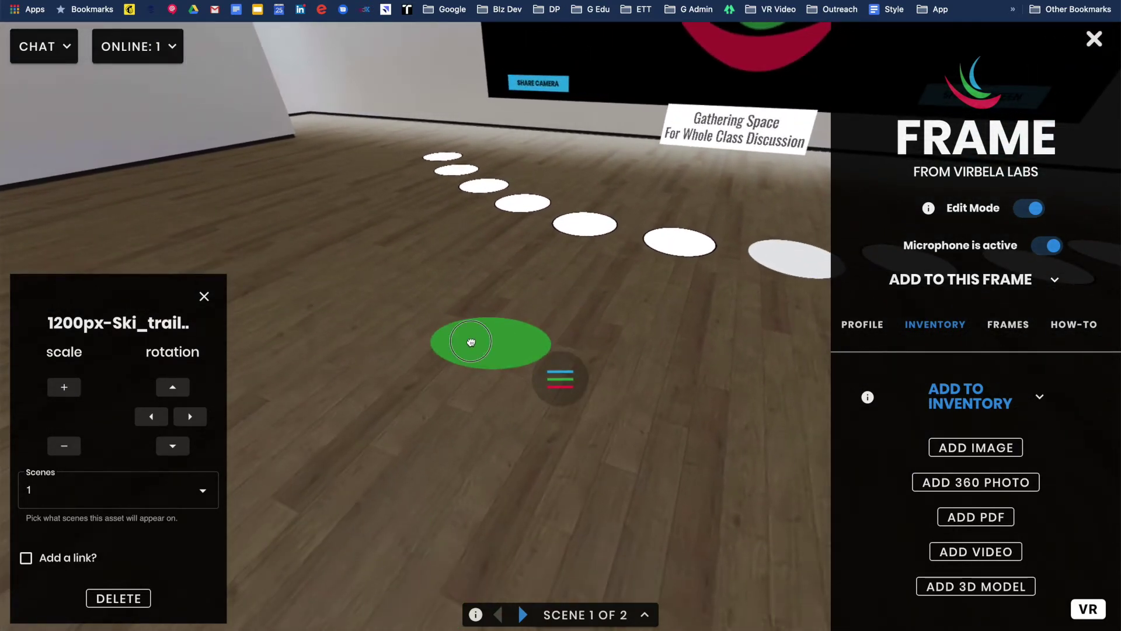
mouse_move(471, 342)
mouse_down()
mouse_move(471, 368)
mouse_move(475, 355)
mouse_up()
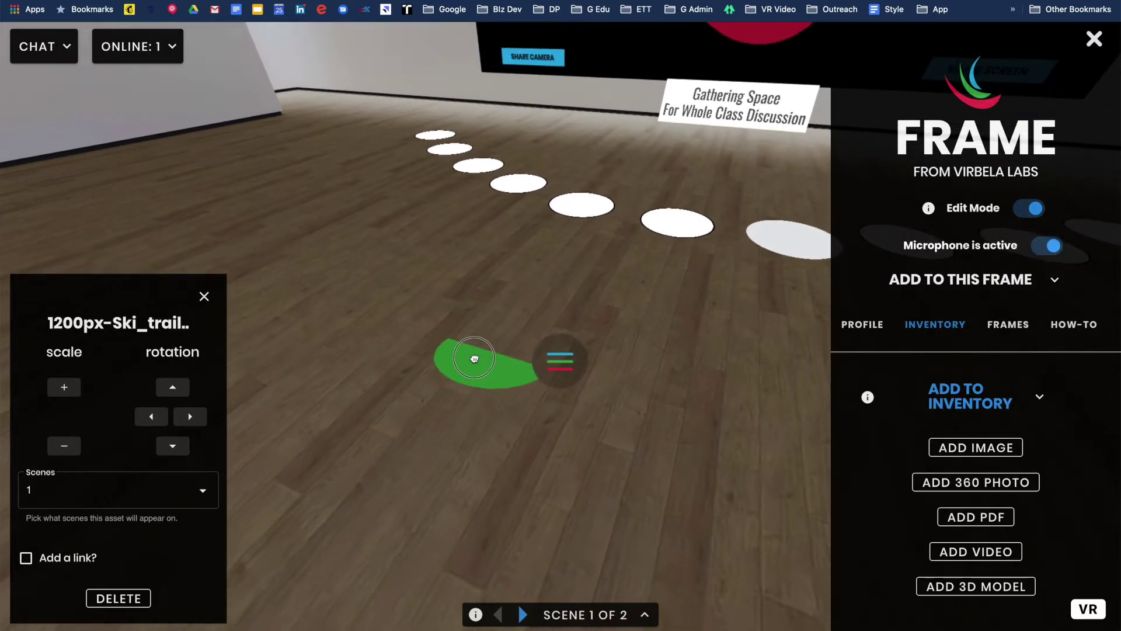
click(172, 446)
drag(486, 362, 492, 355)
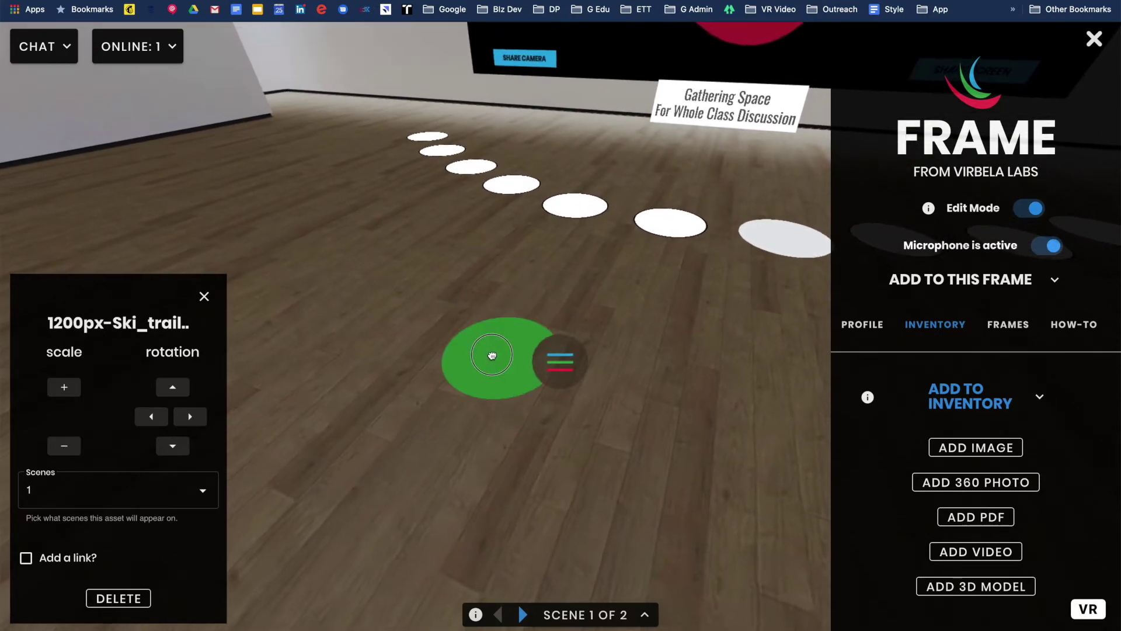
key(w)
key(d)
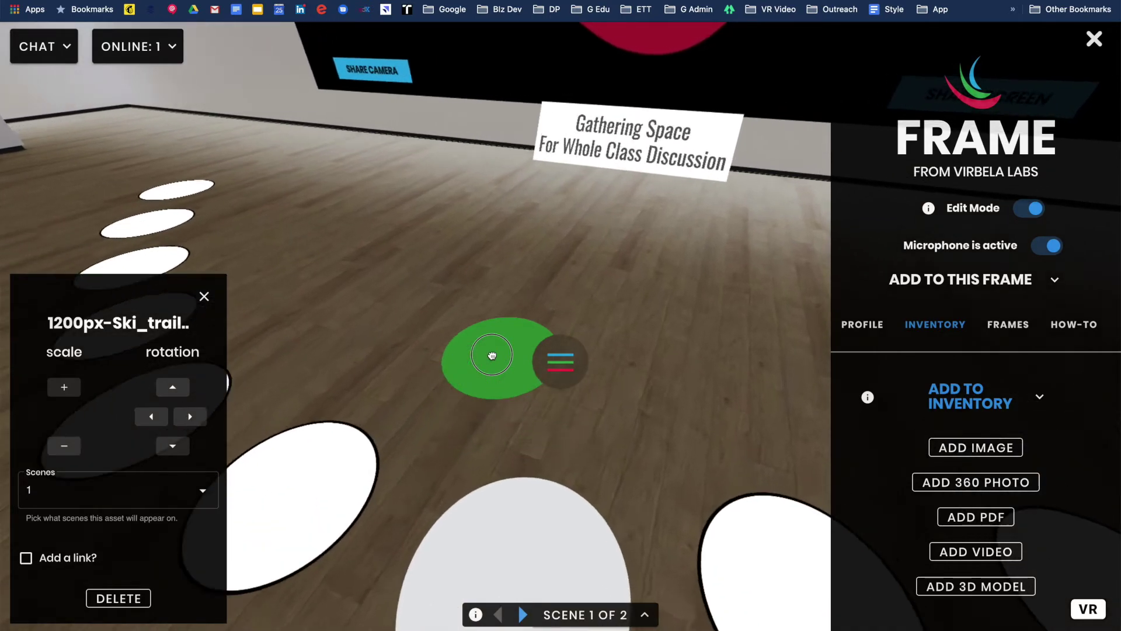
mouse_move(491, 355)
mouse_down()
mouse_move(475, 386)
mouse_move(491, 354)
mouse_up()
key(s)
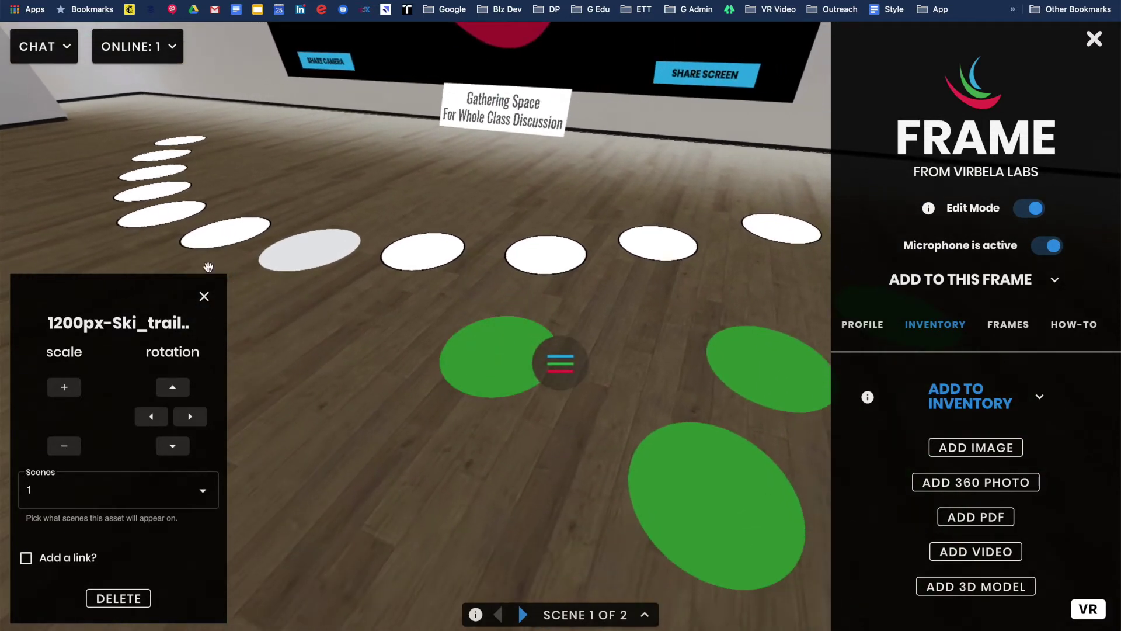
Close the disc's settings and turn the view back toward the screen wall.
click(204, 298)
drag(303, 426, 340, 339)
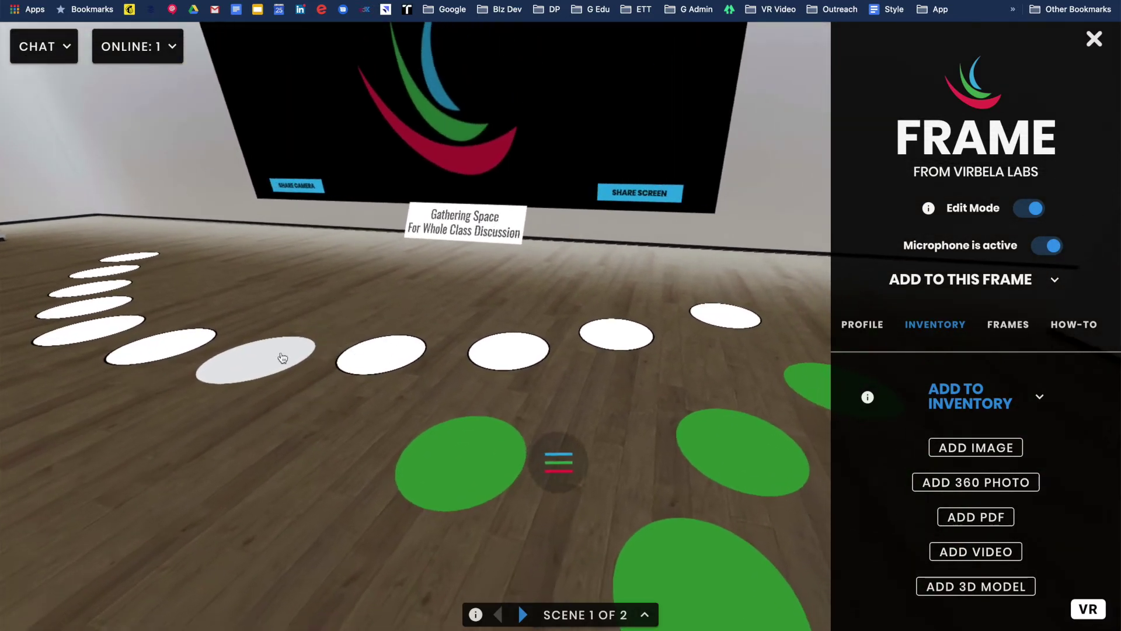
drag(183, 463, 158, 343)
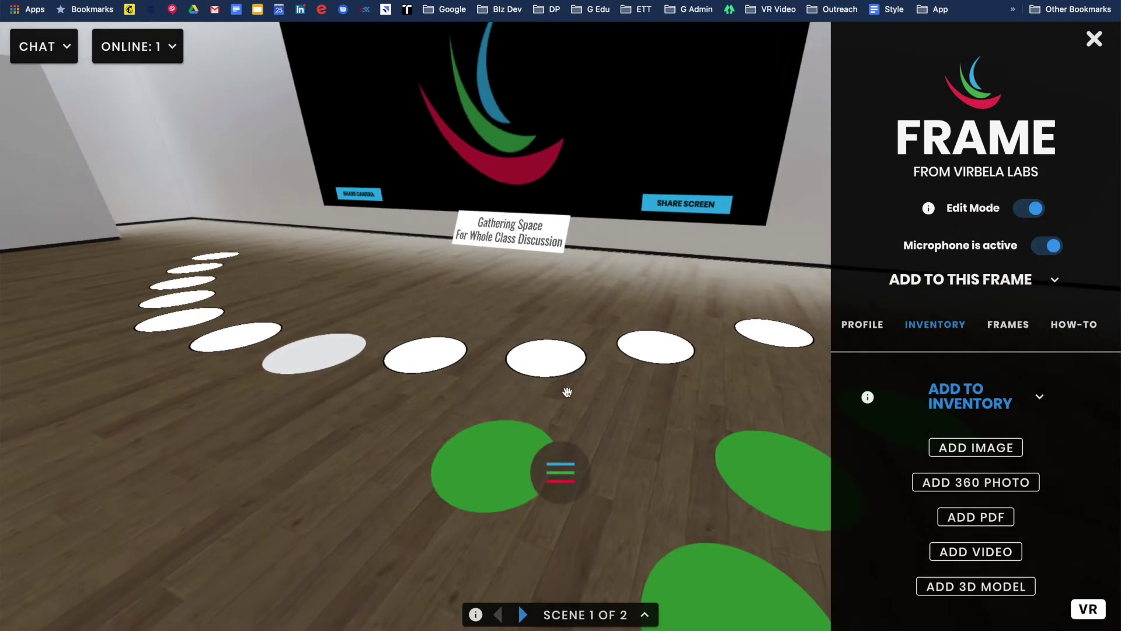
drag(400, 407, 368, 375)
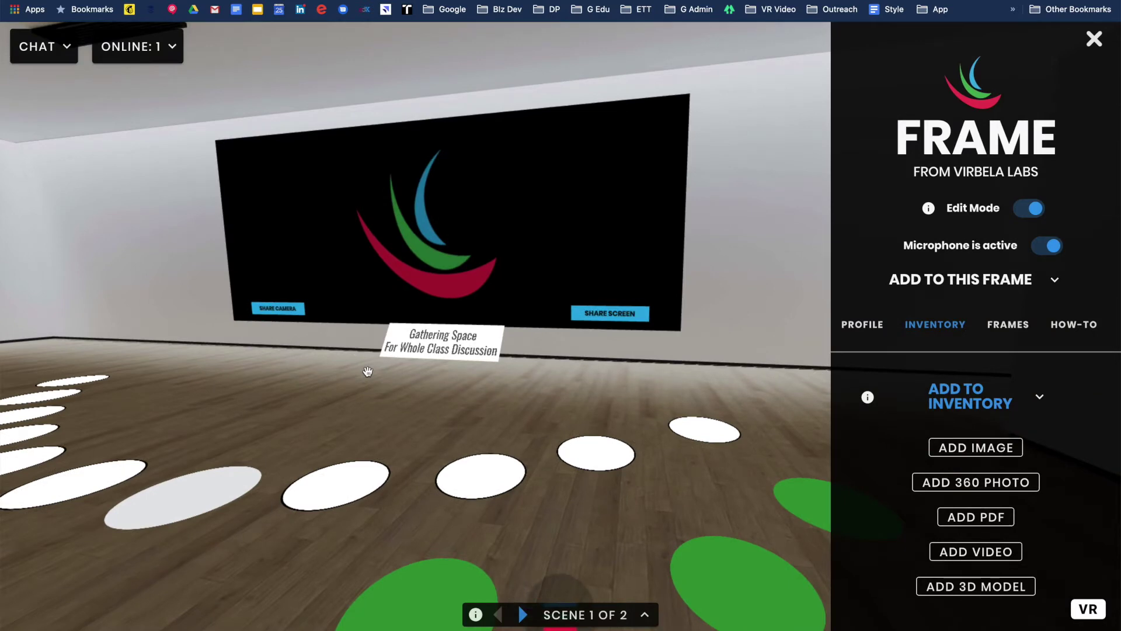
drag(342, 397, 391, 407)
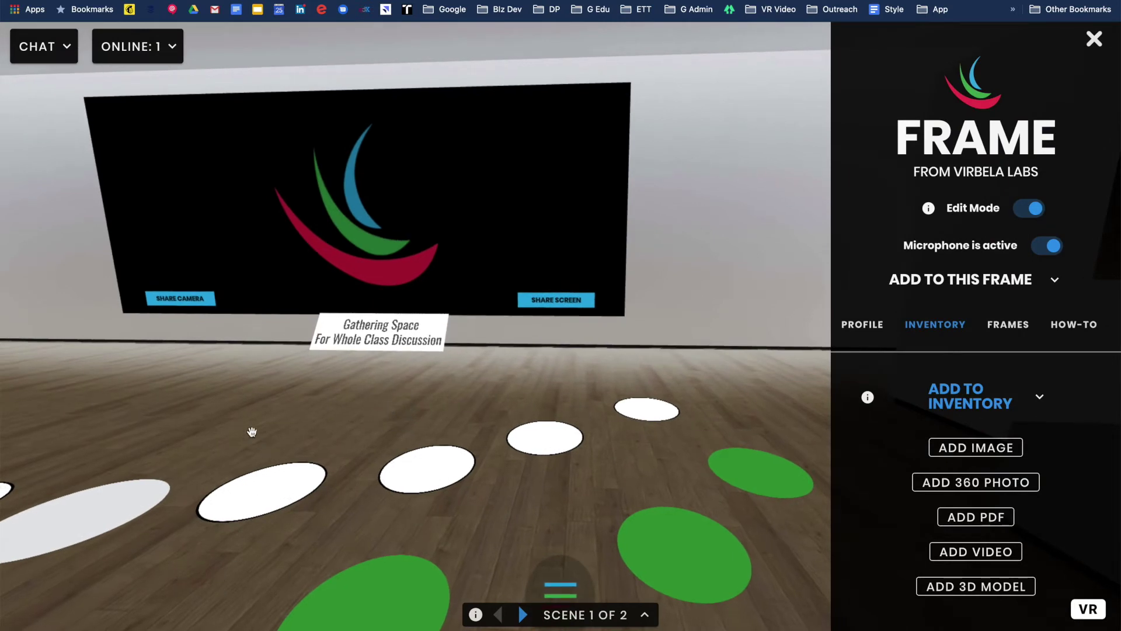
Walk to the gathering space sign, open its settings, and dismiss the Add Image dialog.
key(Up)
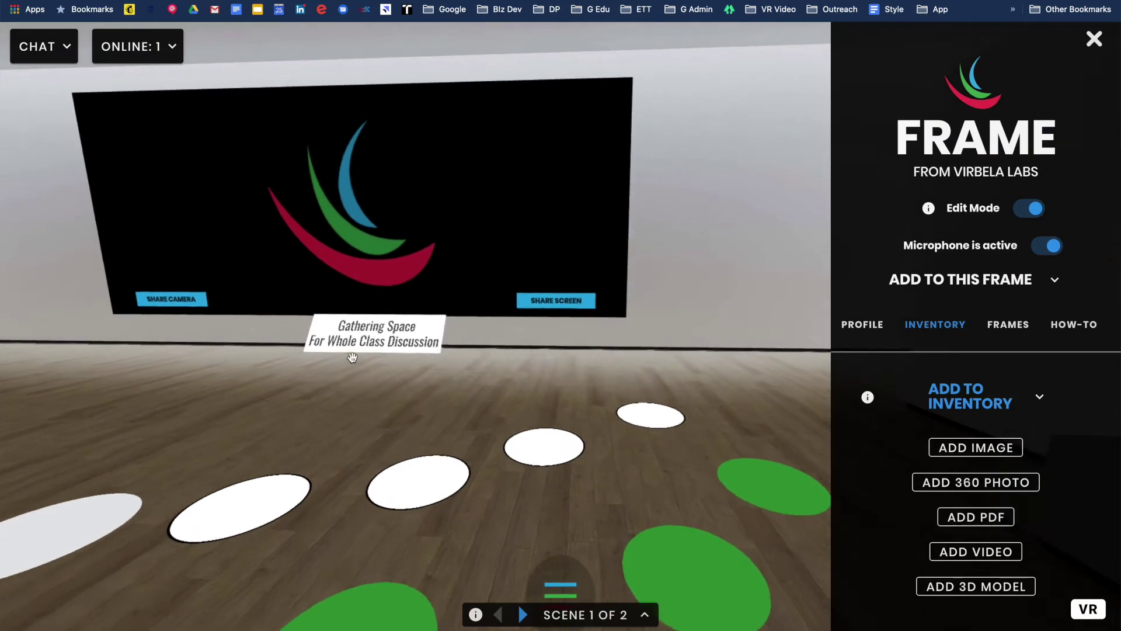
key(Up)
key(Left)
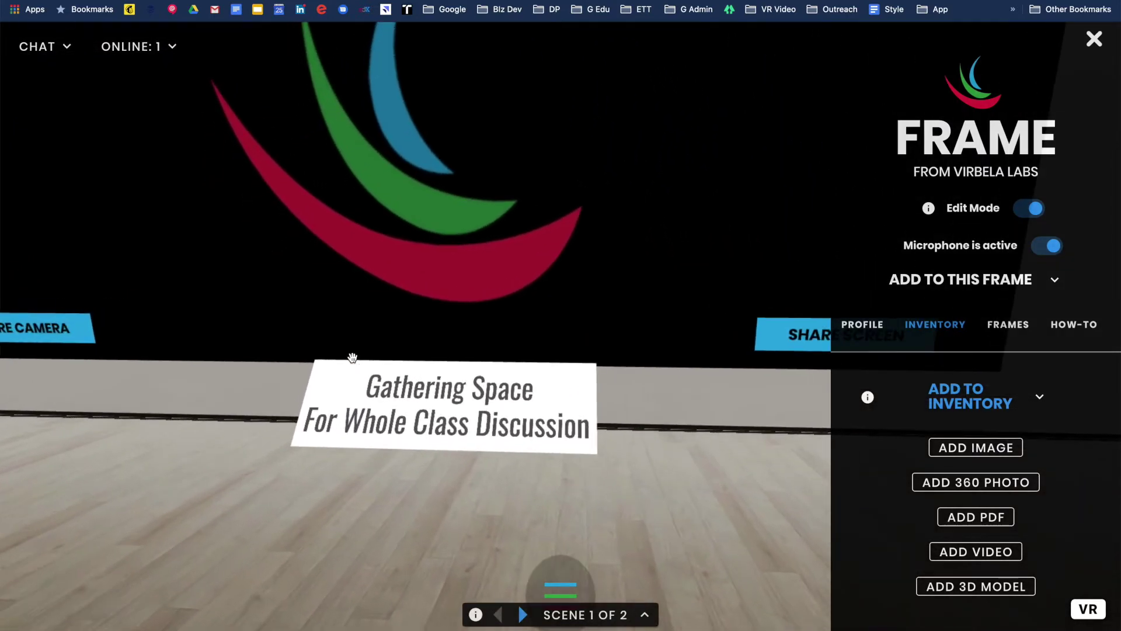
key(Right)
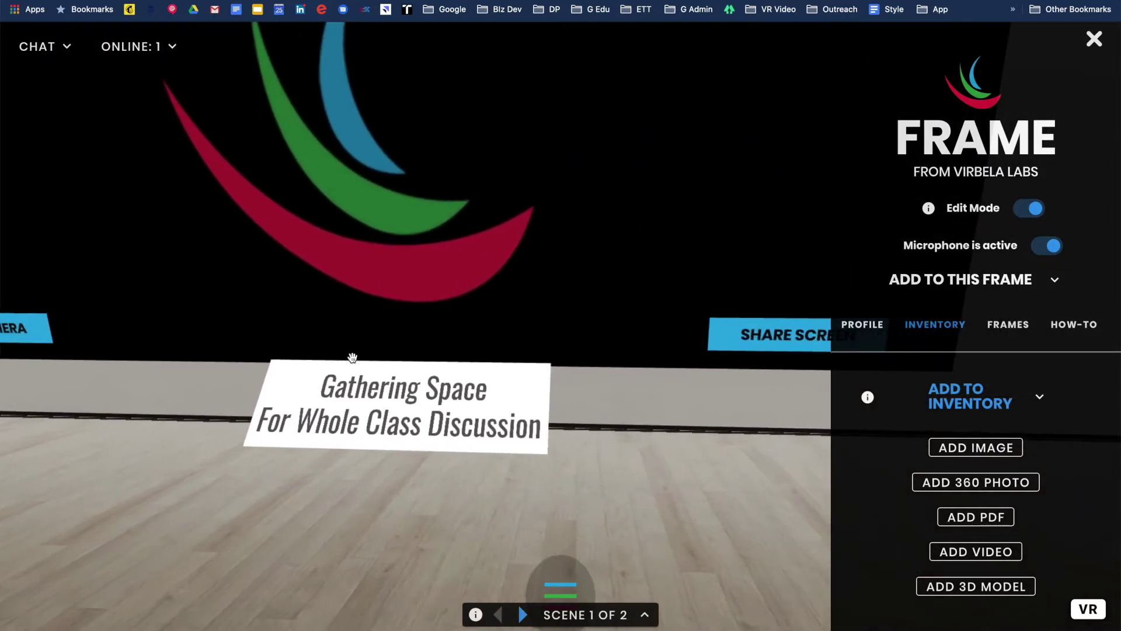
click(403, 413)
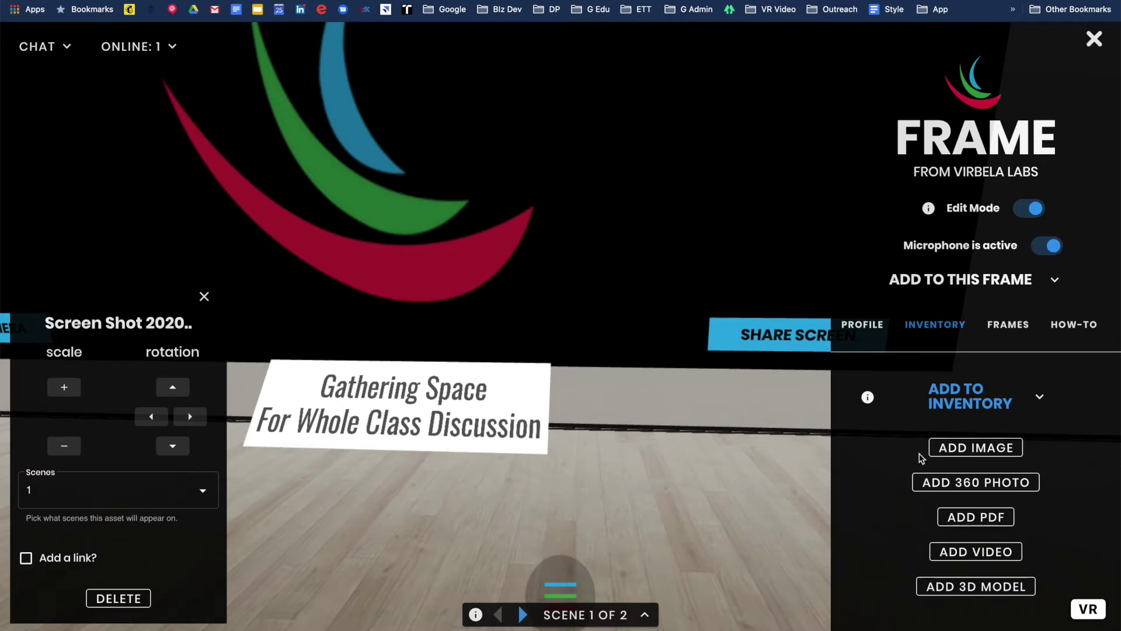
scroll(976, 435, down, 1)
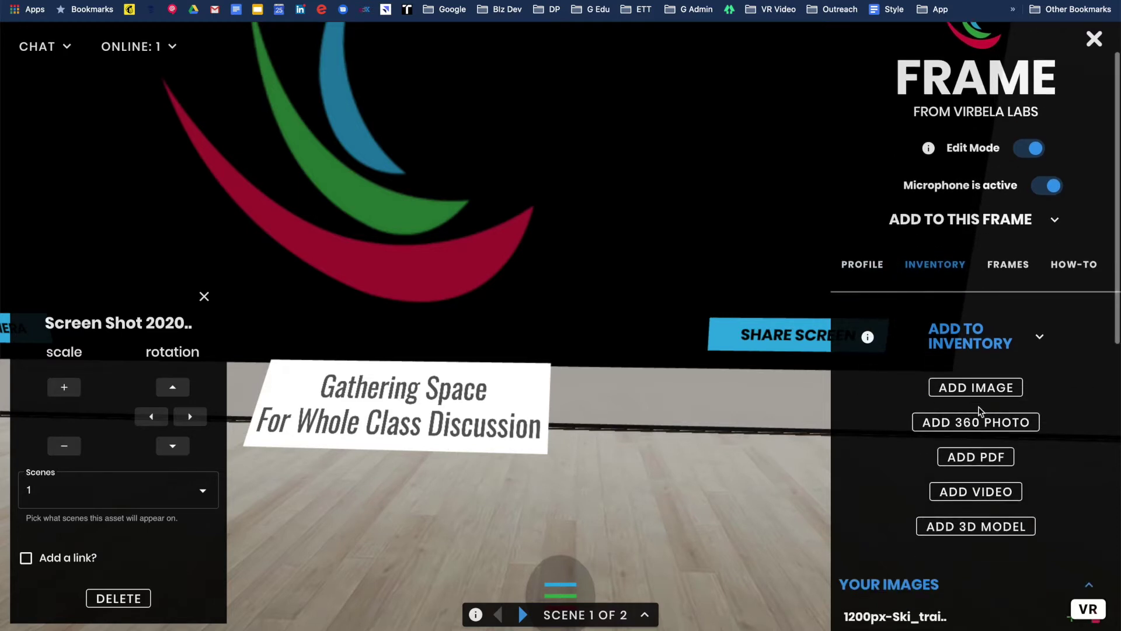
click(976, 388)
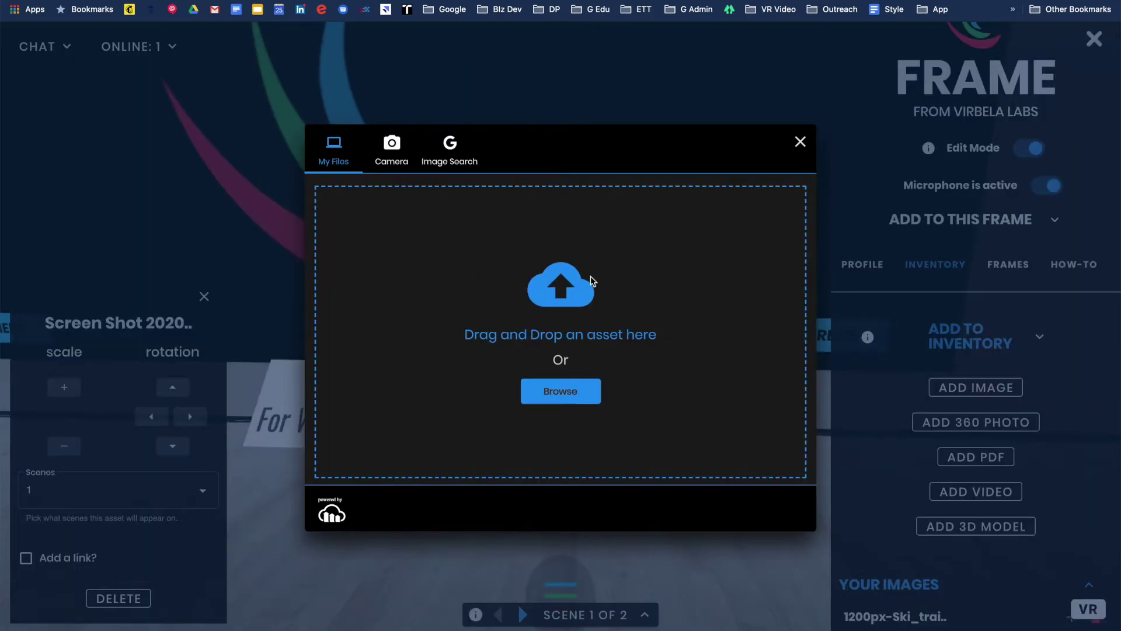
click(800, 142)
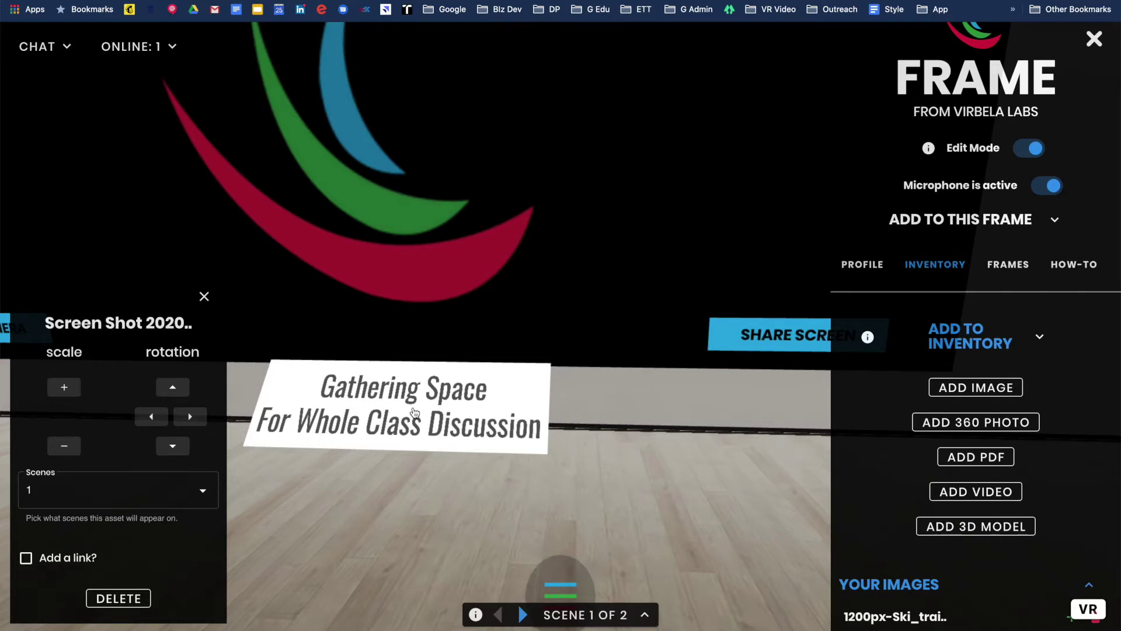
Close the inventory panel, back away from the Gathering Space screen, and face the Last Supper wall.
key(Down)
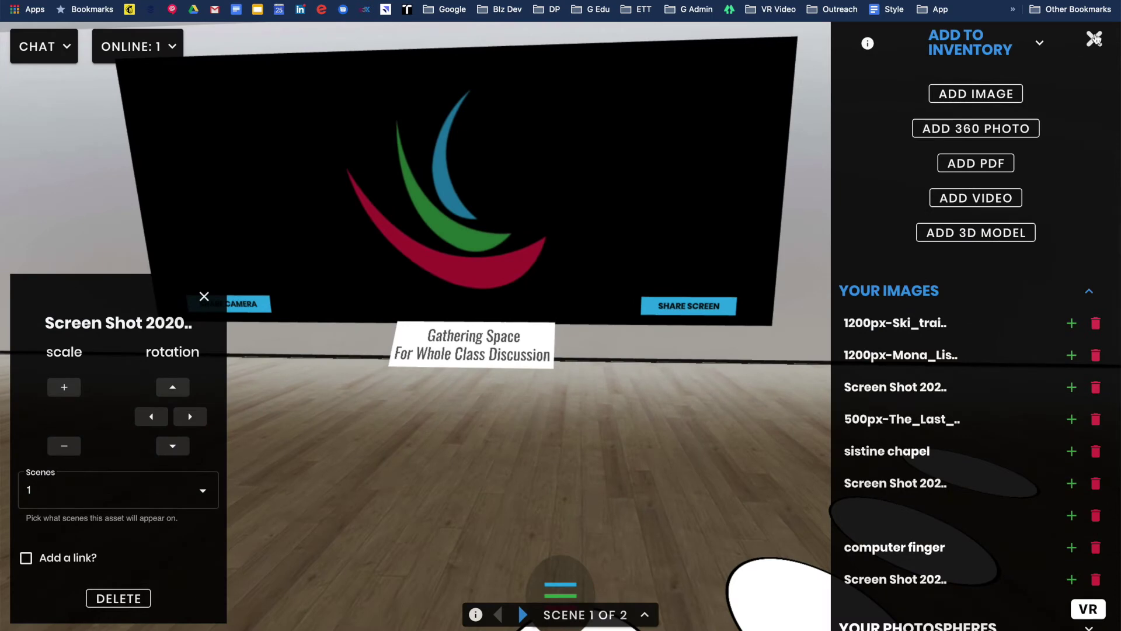
click(1094, 39)
key(Down)
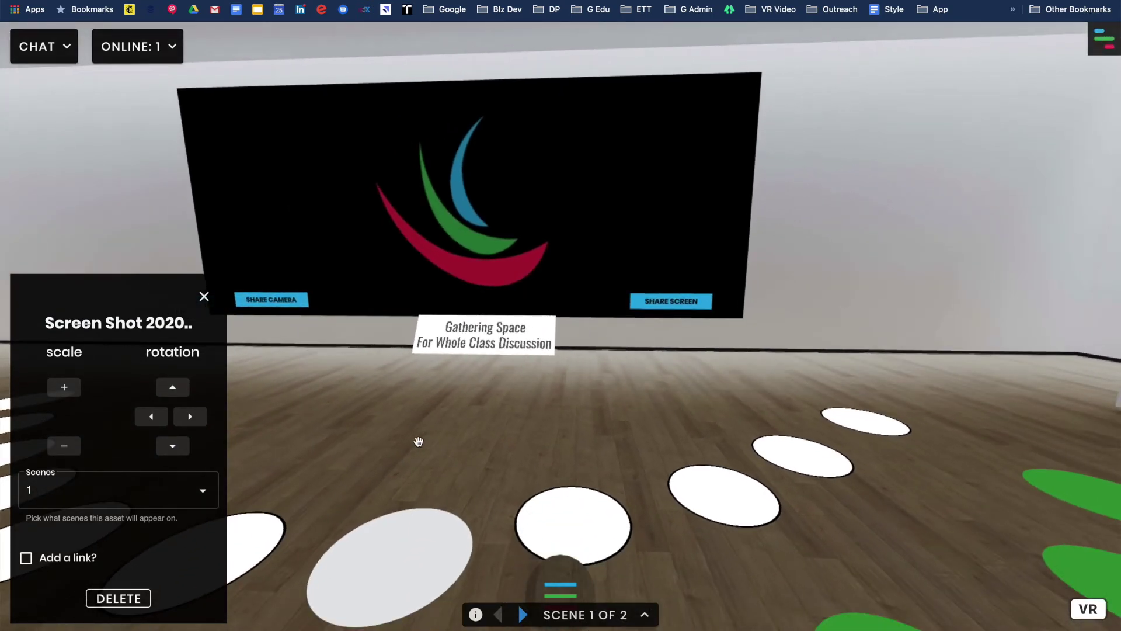
drag(419, 441, 806, 456)
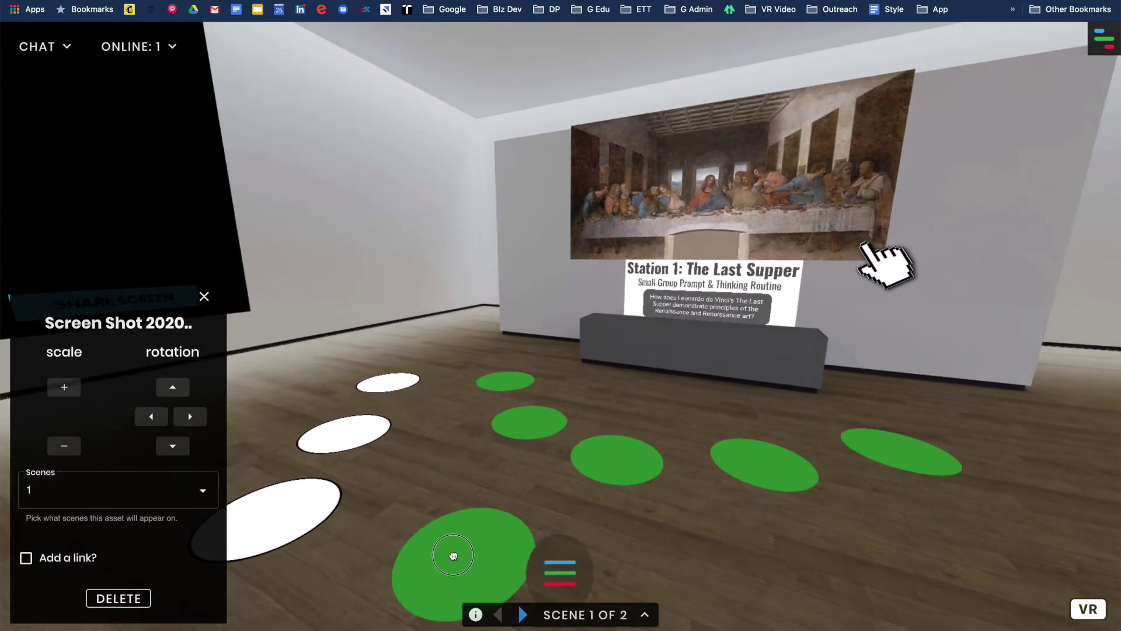
Walk over to the Station 1: The Last Supper wall and face it.
click(454, 555)
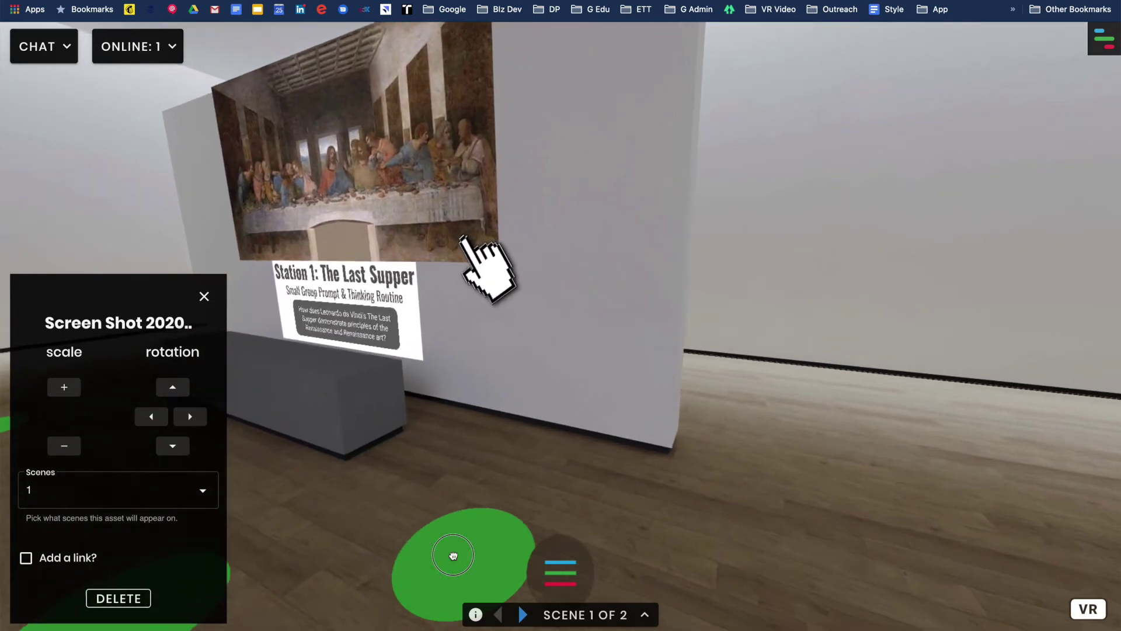
key(s)
key(a)
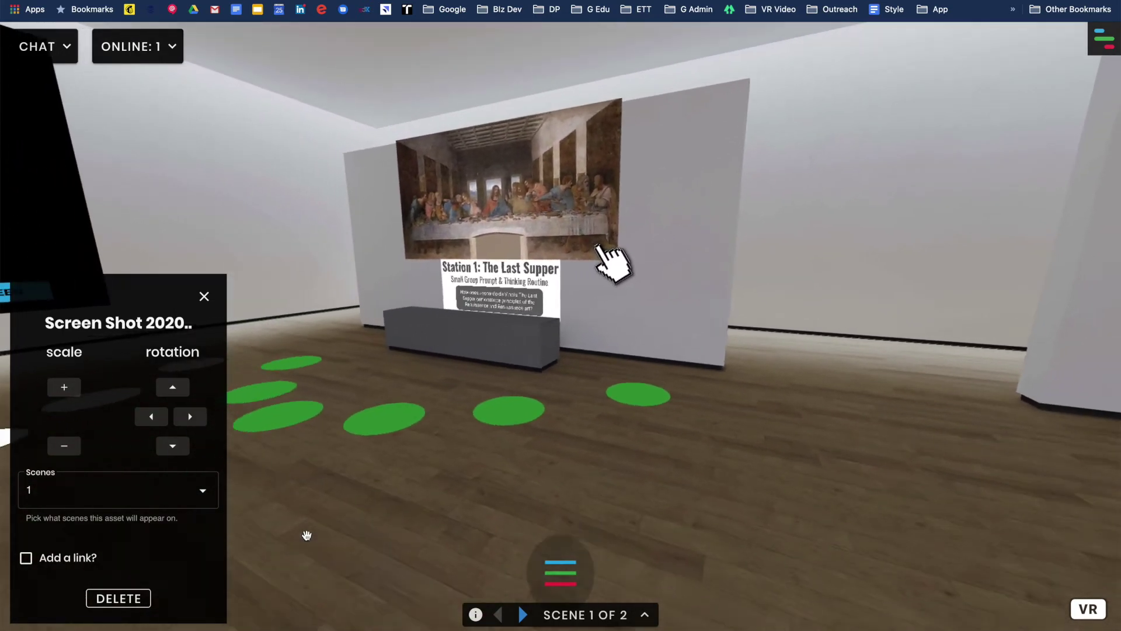
key(w)
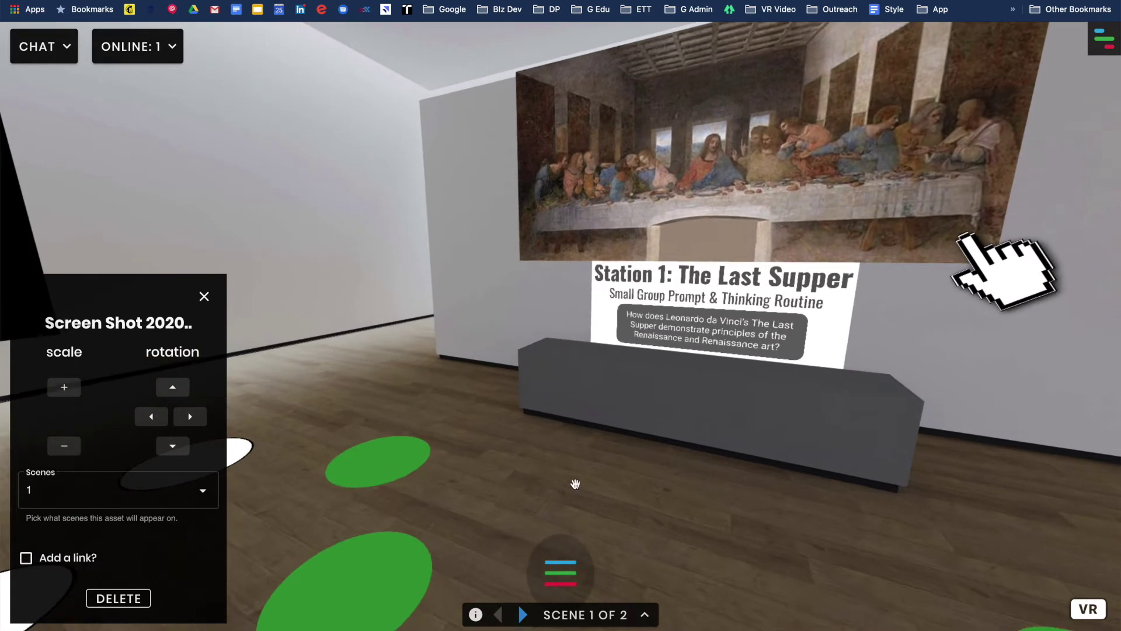
drag(556, 475, 608, 465)
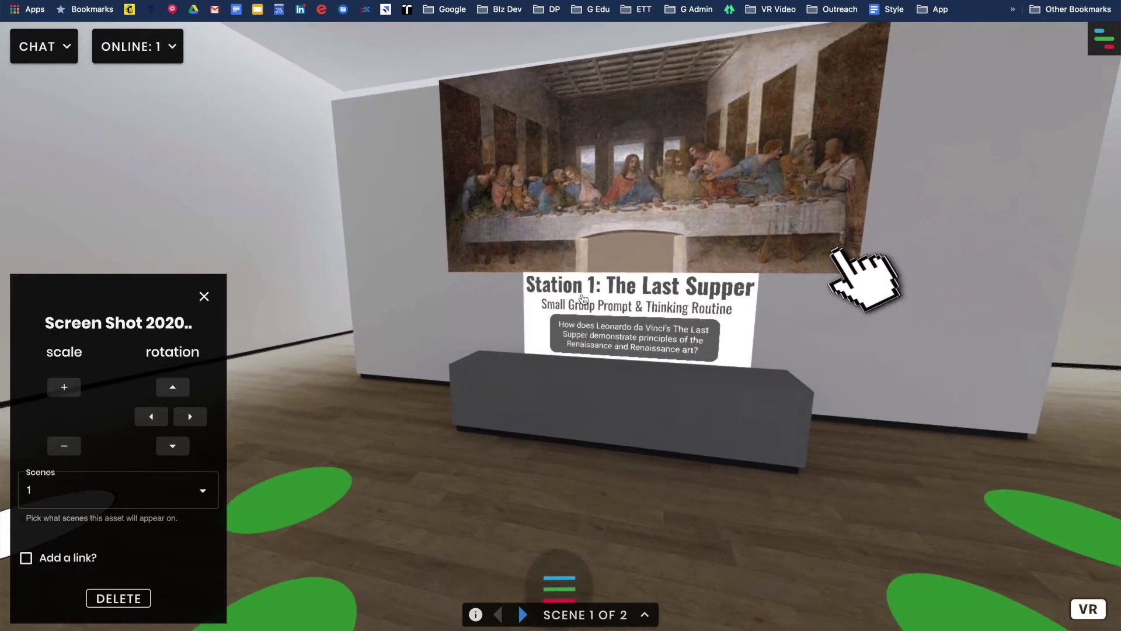
drag(437, 438, 70, 444)
Close the screenshot's settings, reposition facing the Last Supper station, and open the main menu.
click(205, 297)
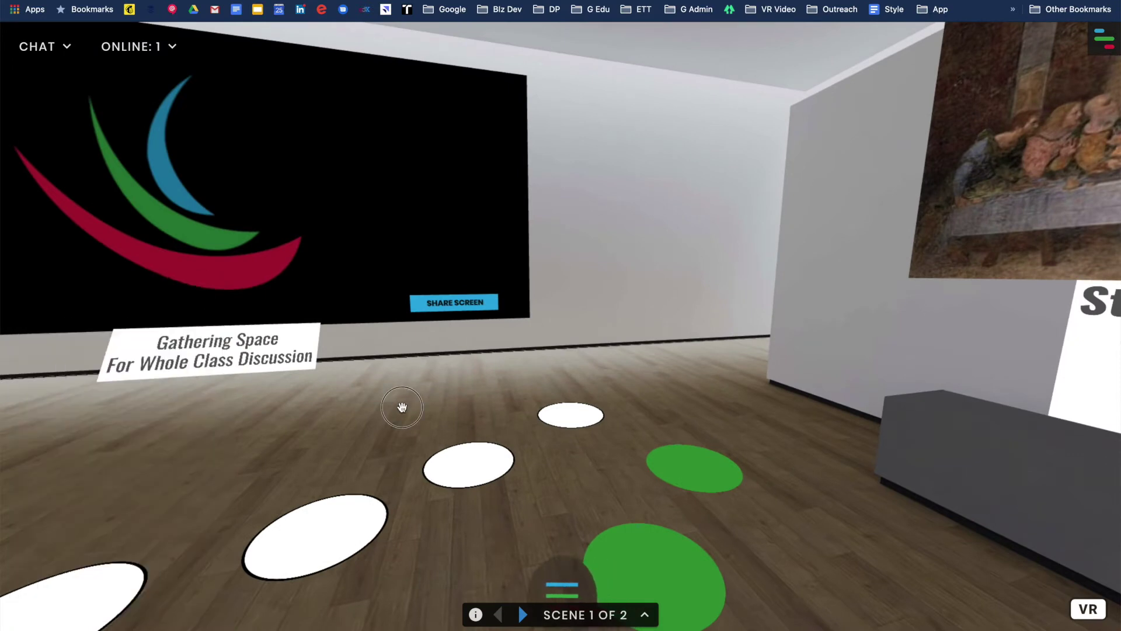
drag(400, 406, 751, 441)
key(Down)
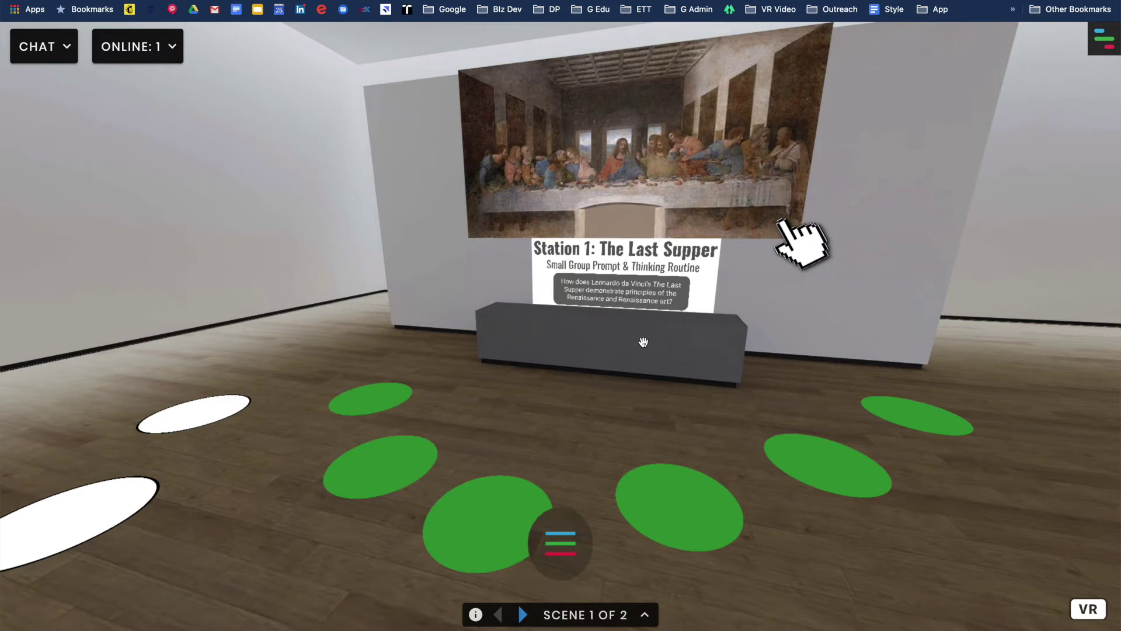
drag(634, 396, 853, 412)
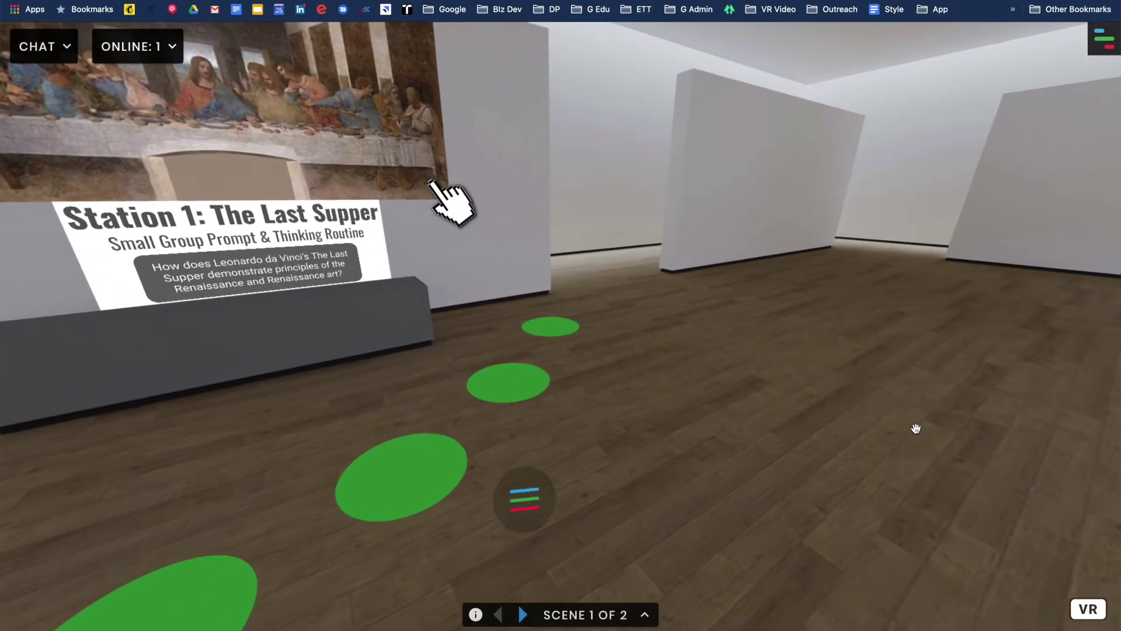
click(824, 245)
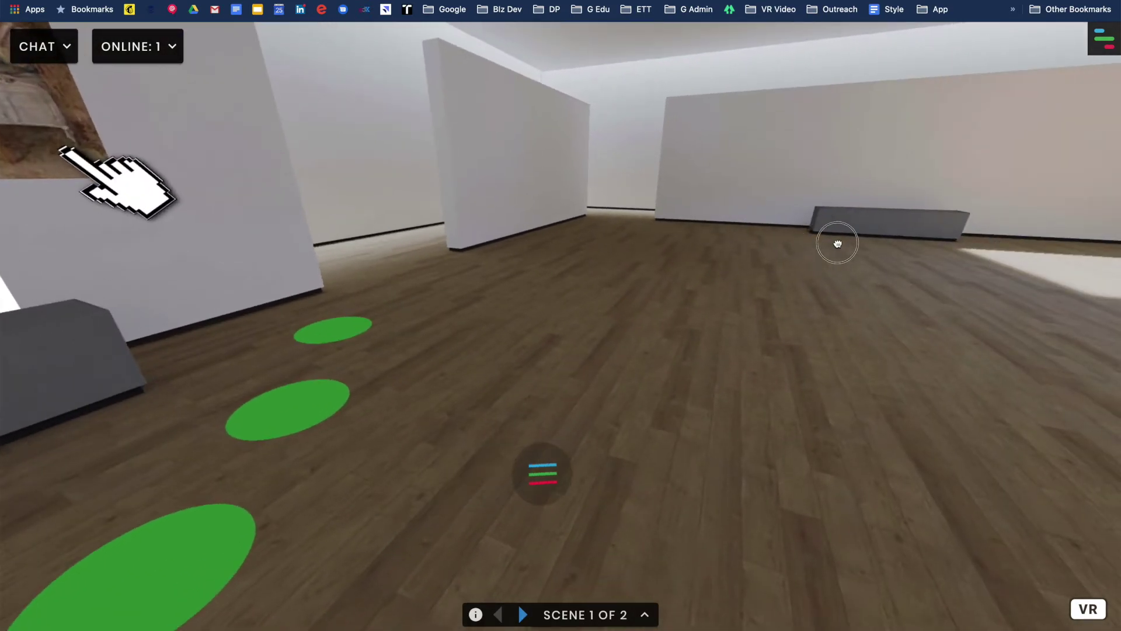
drag(838, 243, 469, 190)
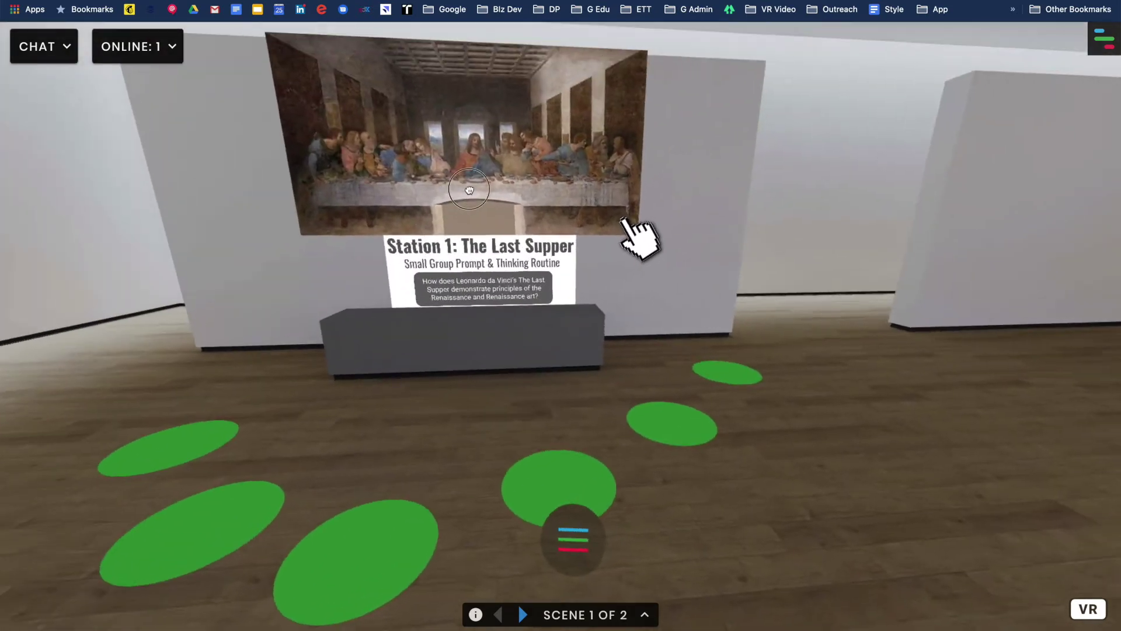
click(1109, 42)
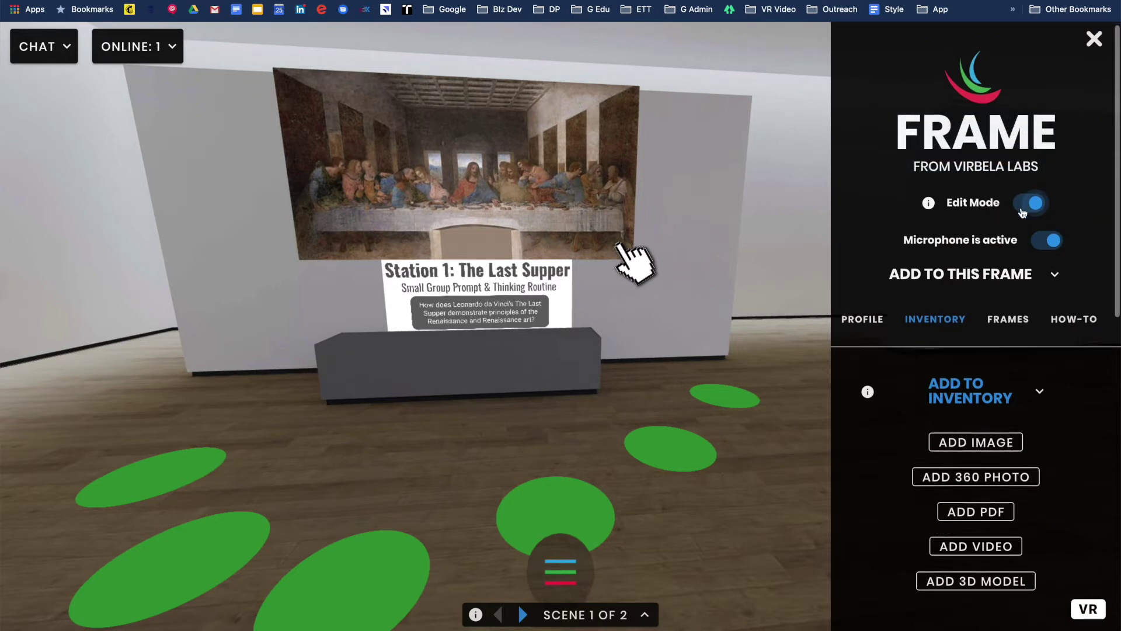
Dismiss the Add Image dialog and open the Last Supper painting's asset settings, showing its scene 2 link.
scroll(993, 233, down, 3)
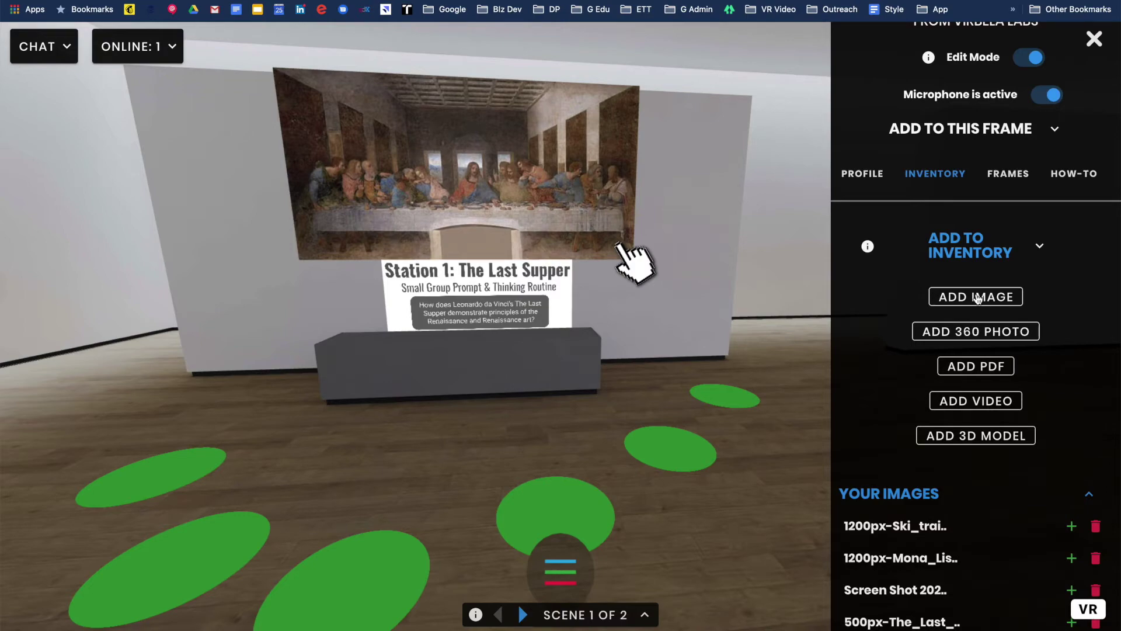
click(978, 298)
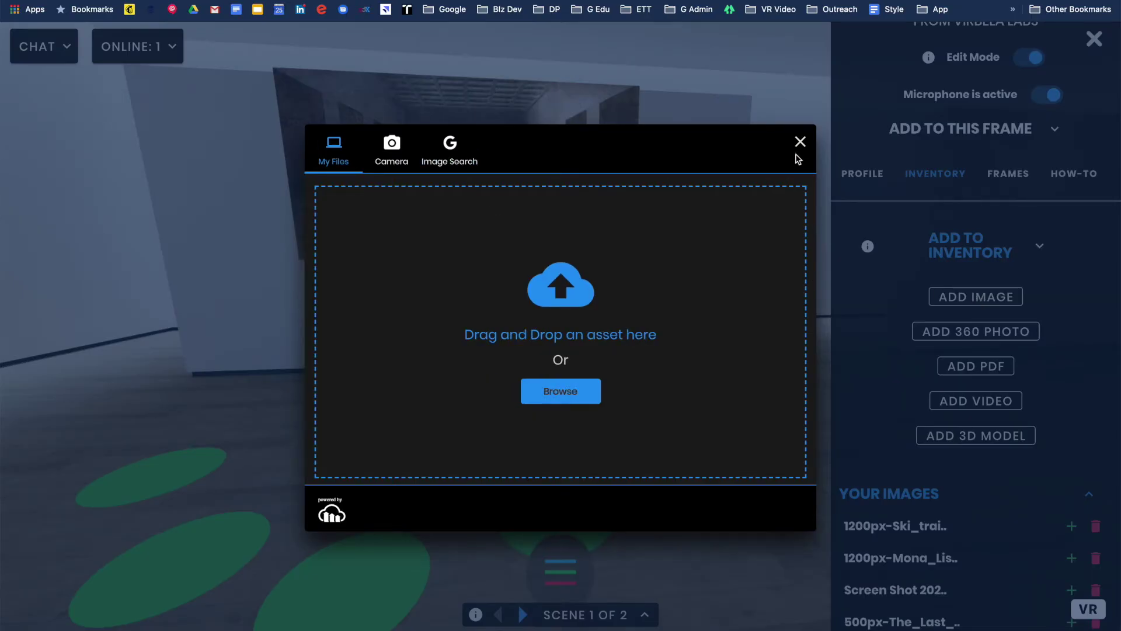
click(801, 142)
scroll(997, 343, down, 3)
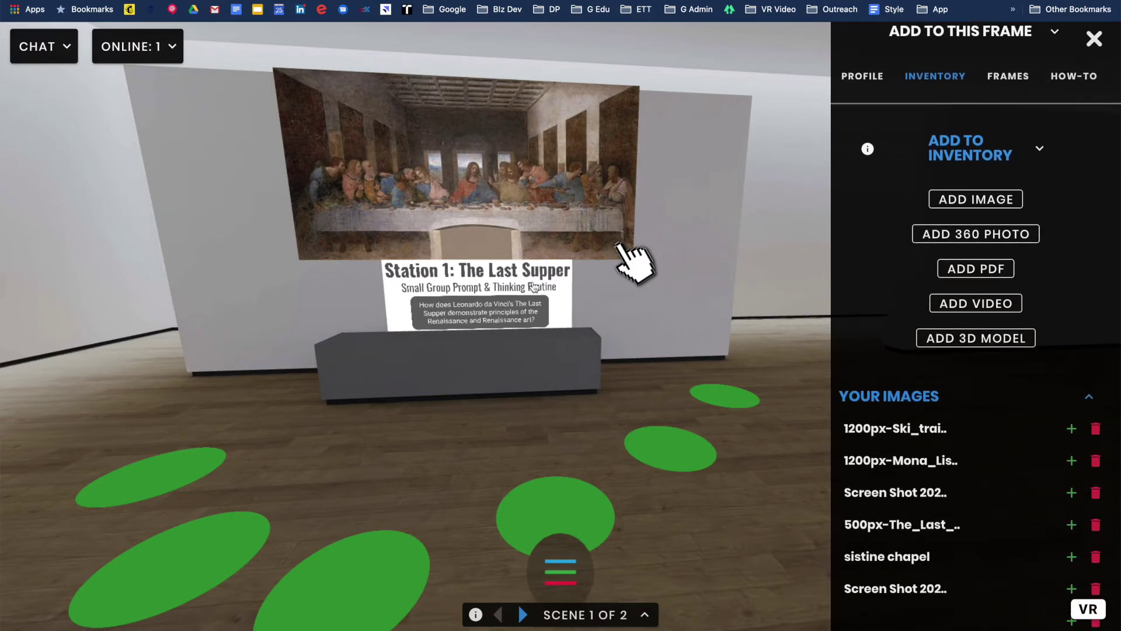
click(489, 169)
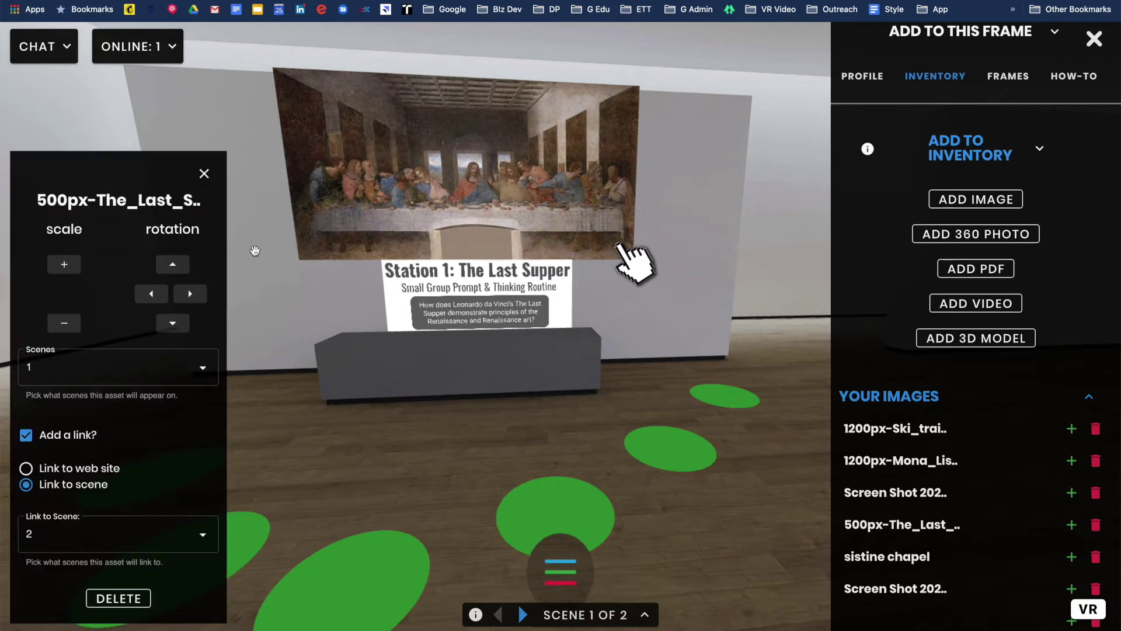
Straighten the Last Supper painting upright using the rotation arrows.
click(178, 270)
click(179, 269)
click(175, 324)
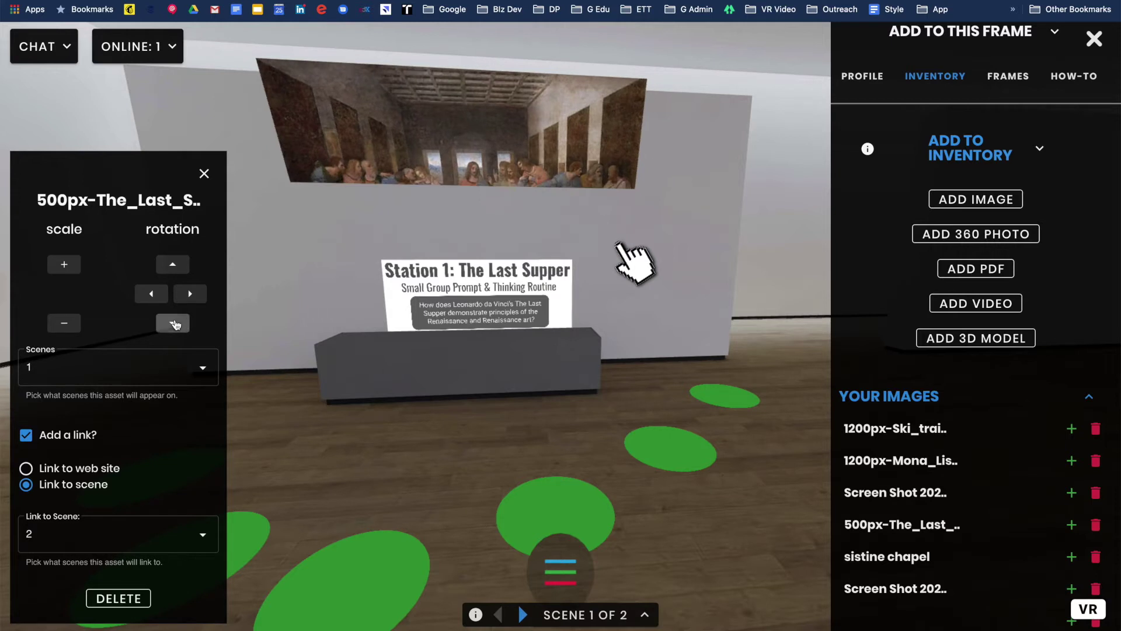
click(175, 324)
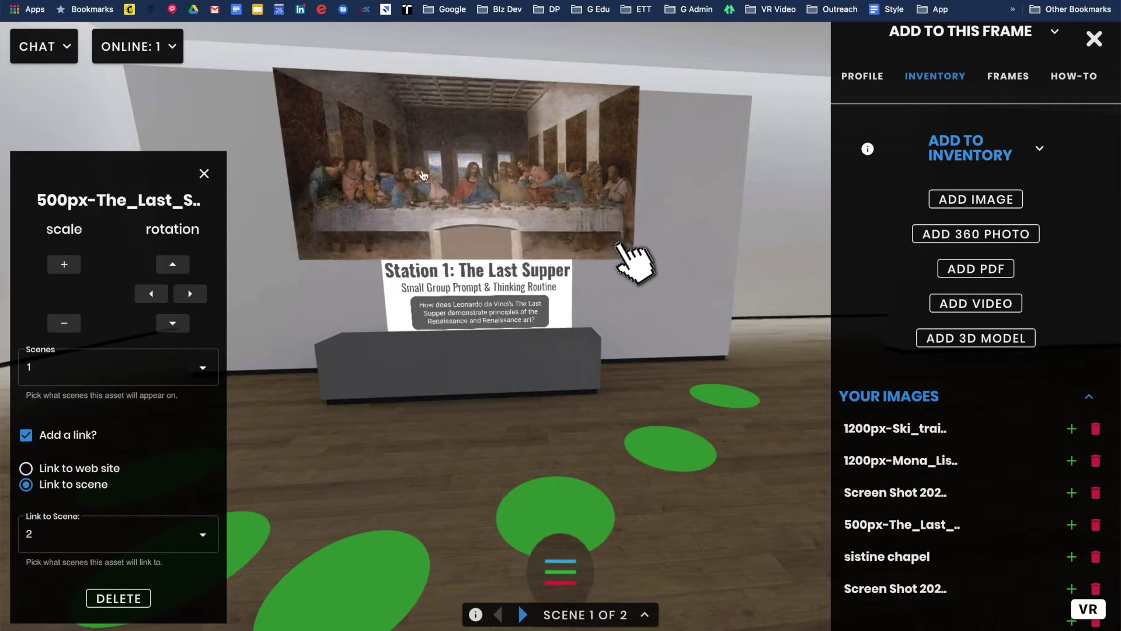
Position the painting above the Station 1 sign and step back to check its placement.
click(448, 177)
key(Down)
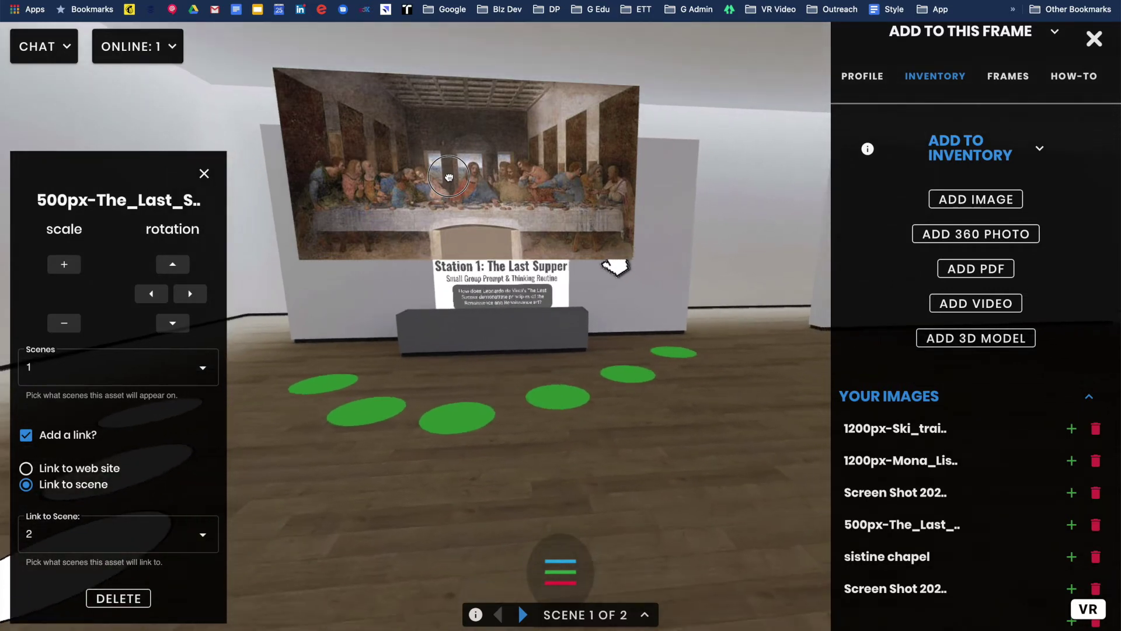
key(Up)
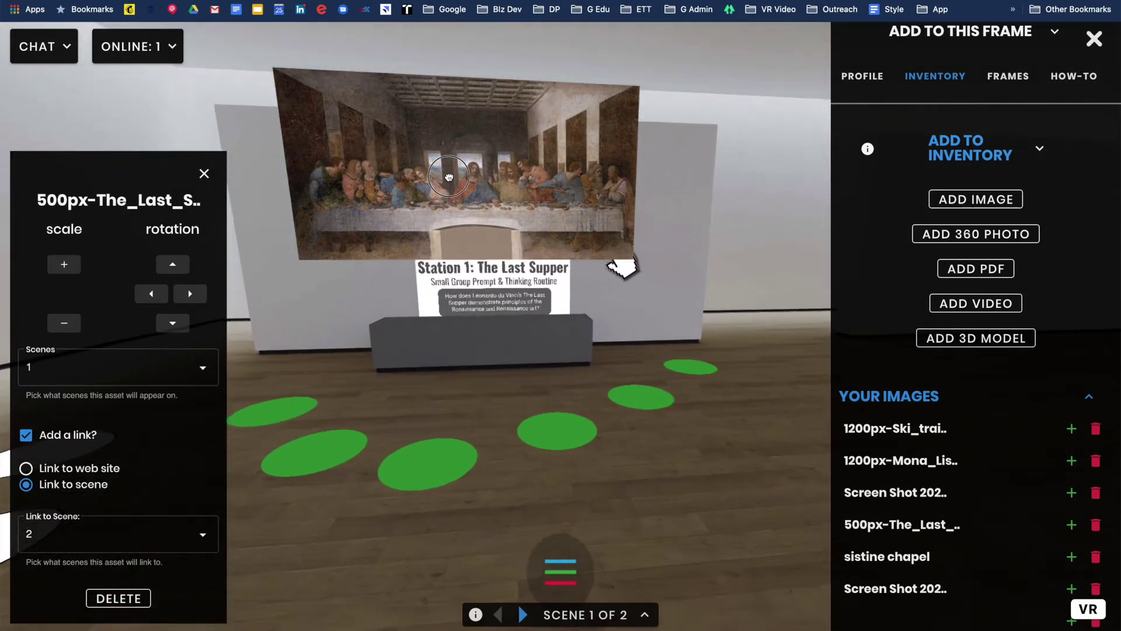
key(Down)
key(s)
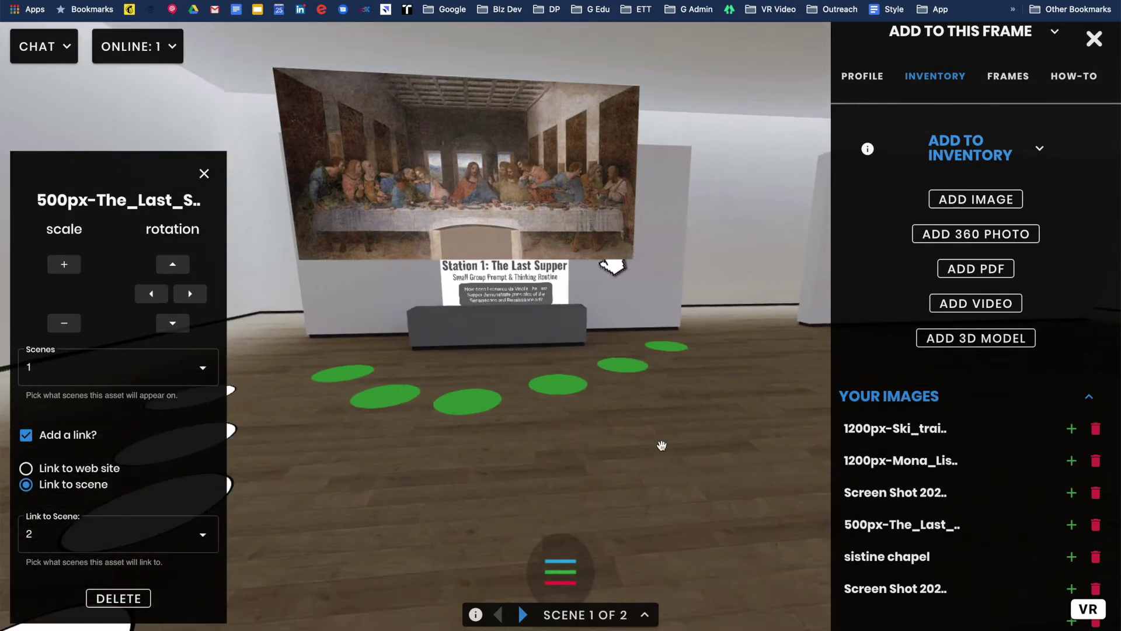
key(d)
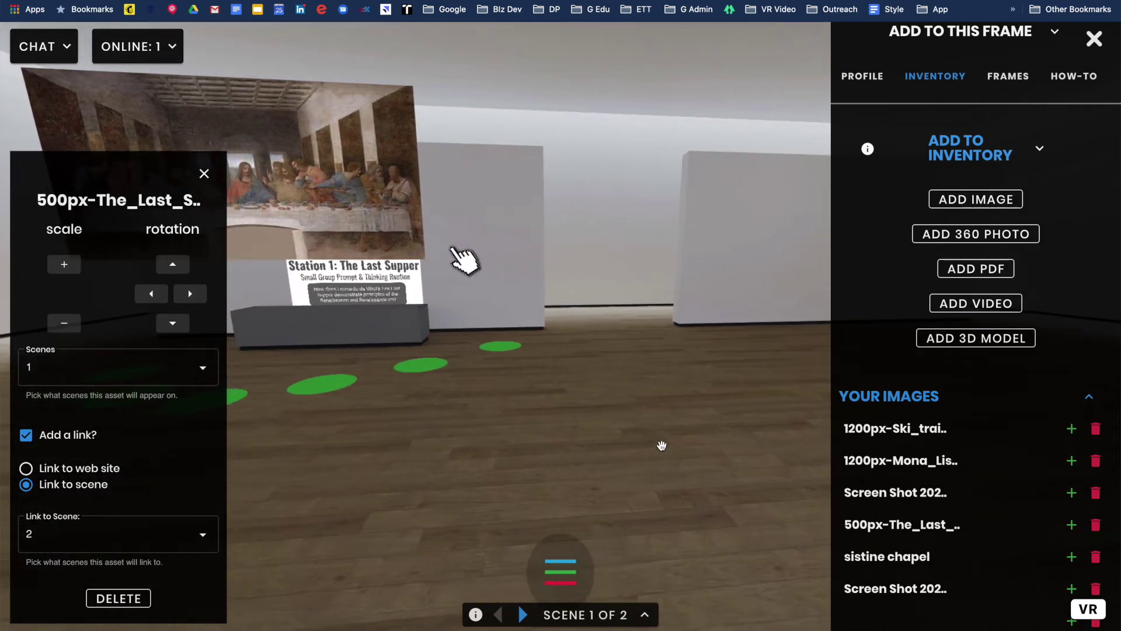
key(a)
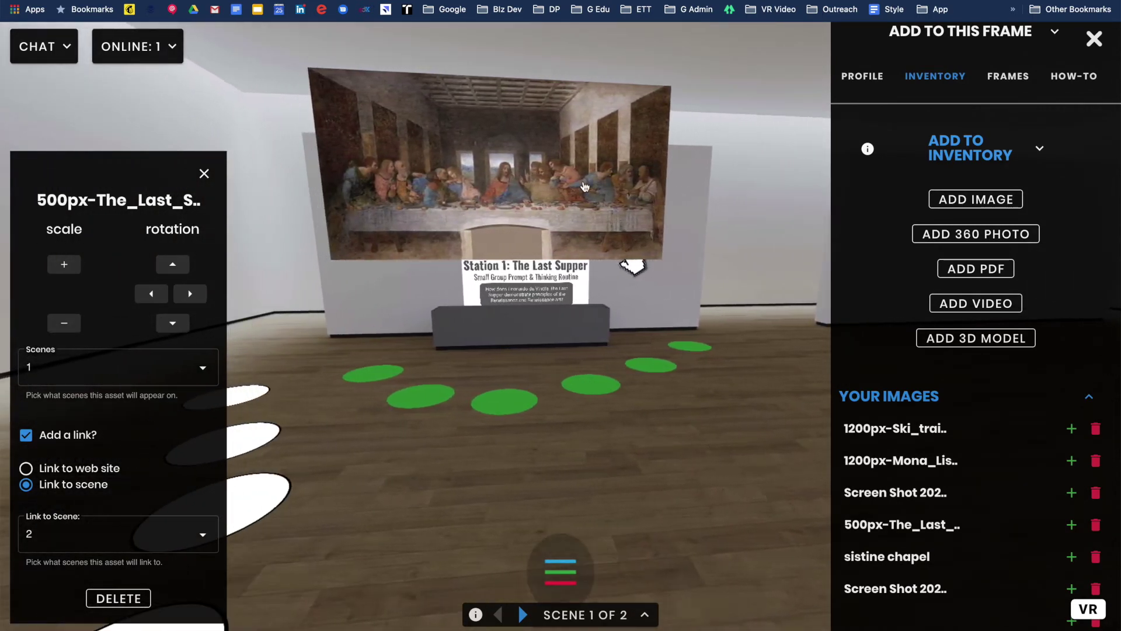
click(530, 183)
key(w)
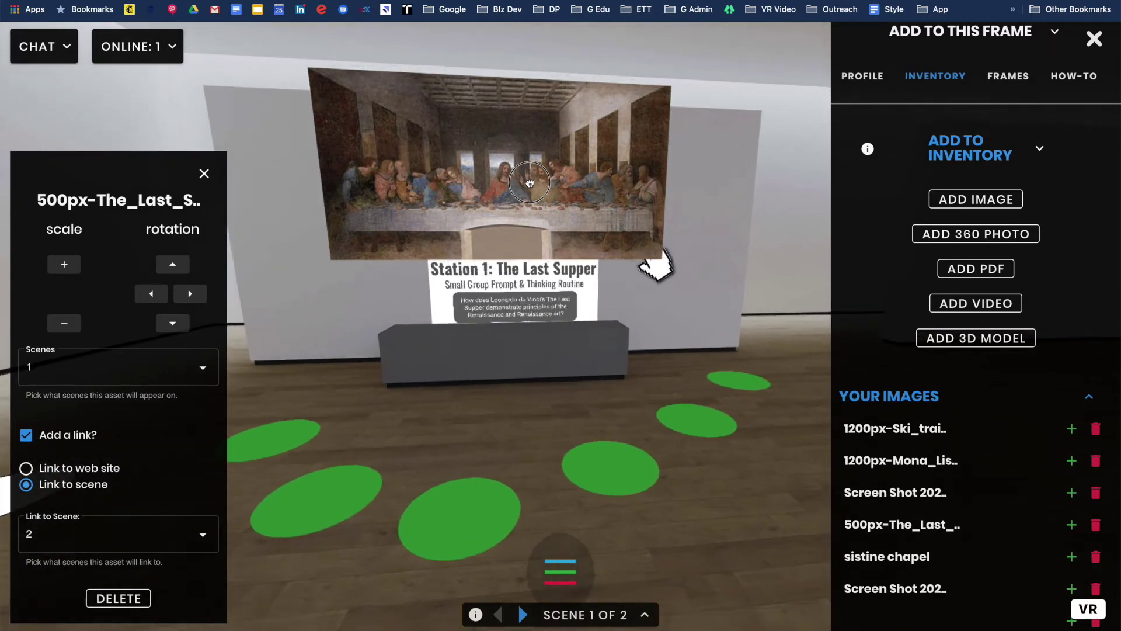
key(s)
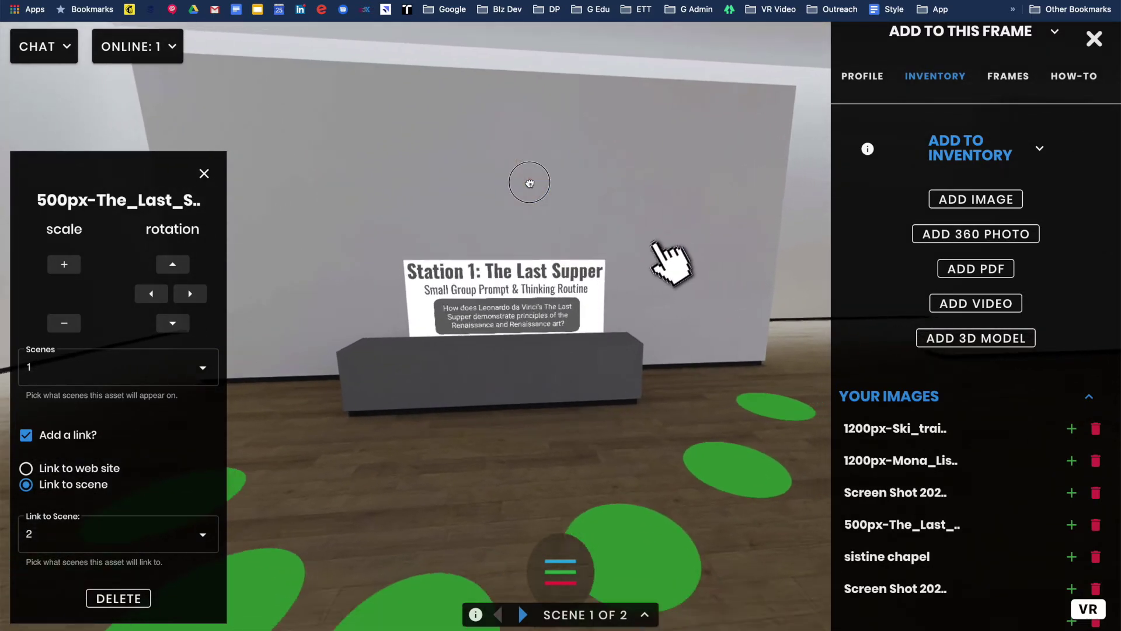
key(w)
key(s)
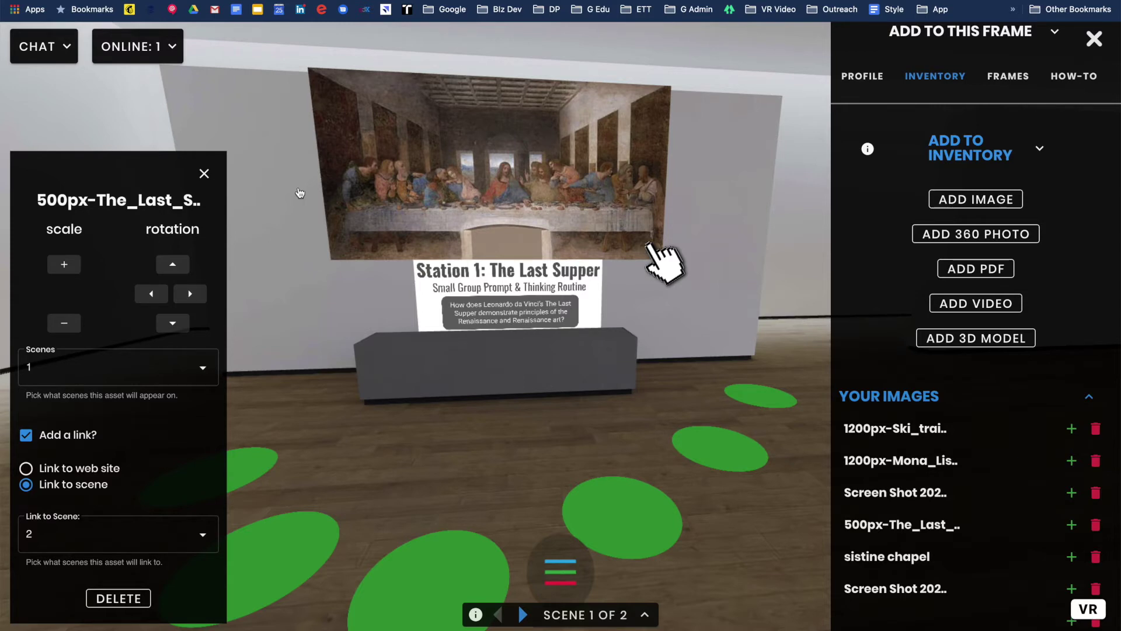
Check 'Add a link?', choose 'Link to scene', and set the painting's target scene to 2.
key(Up)
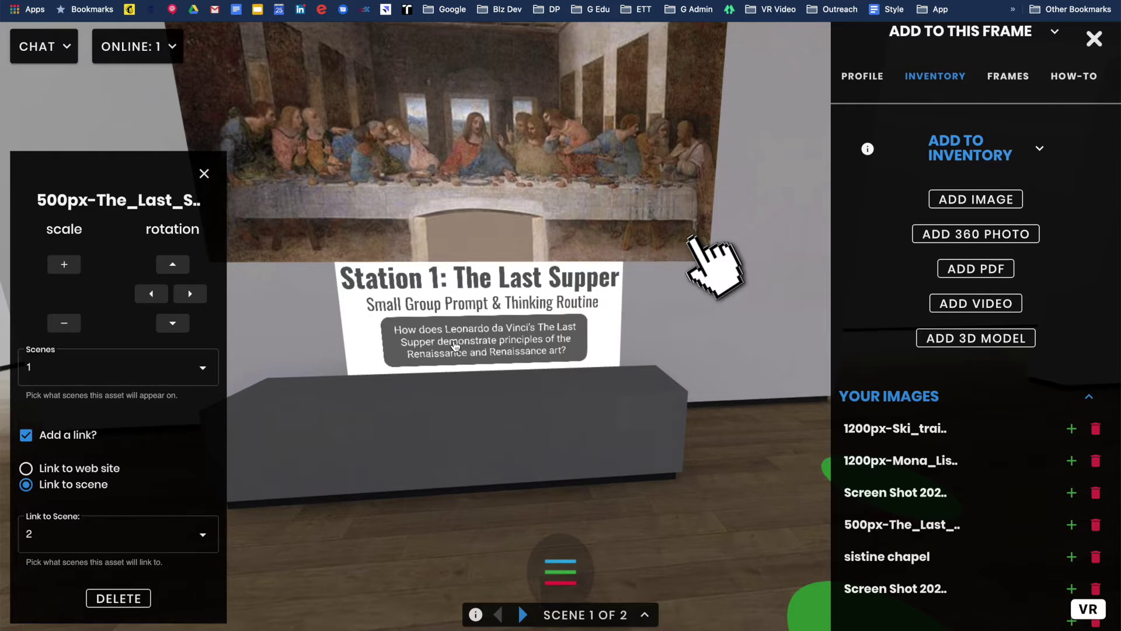
key(Down)
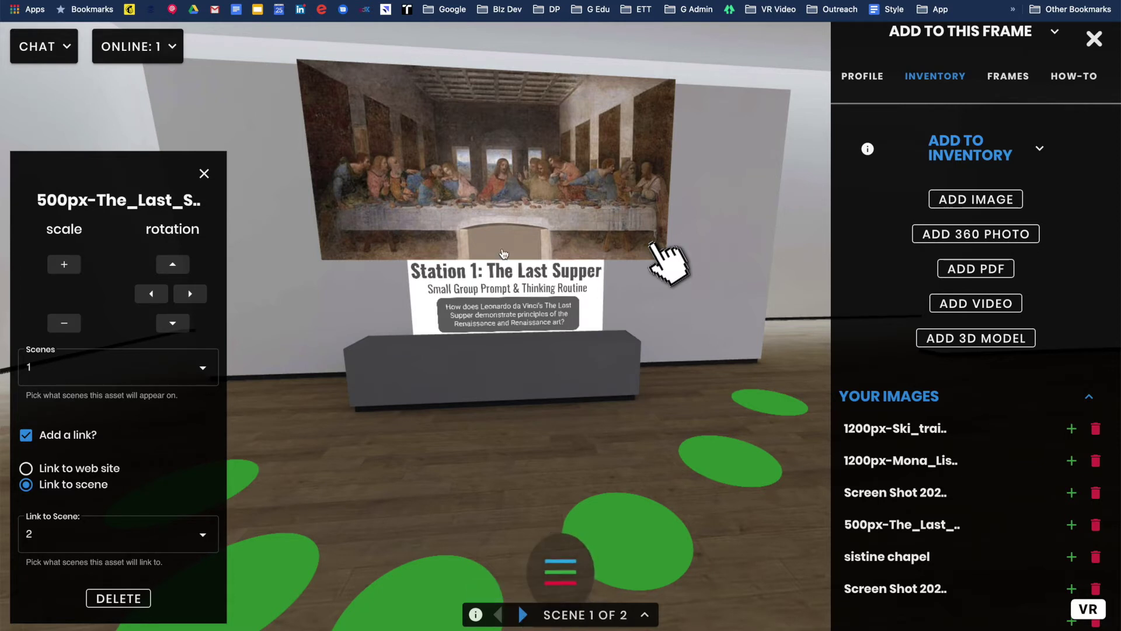
scroll(997, 278, up, 4)
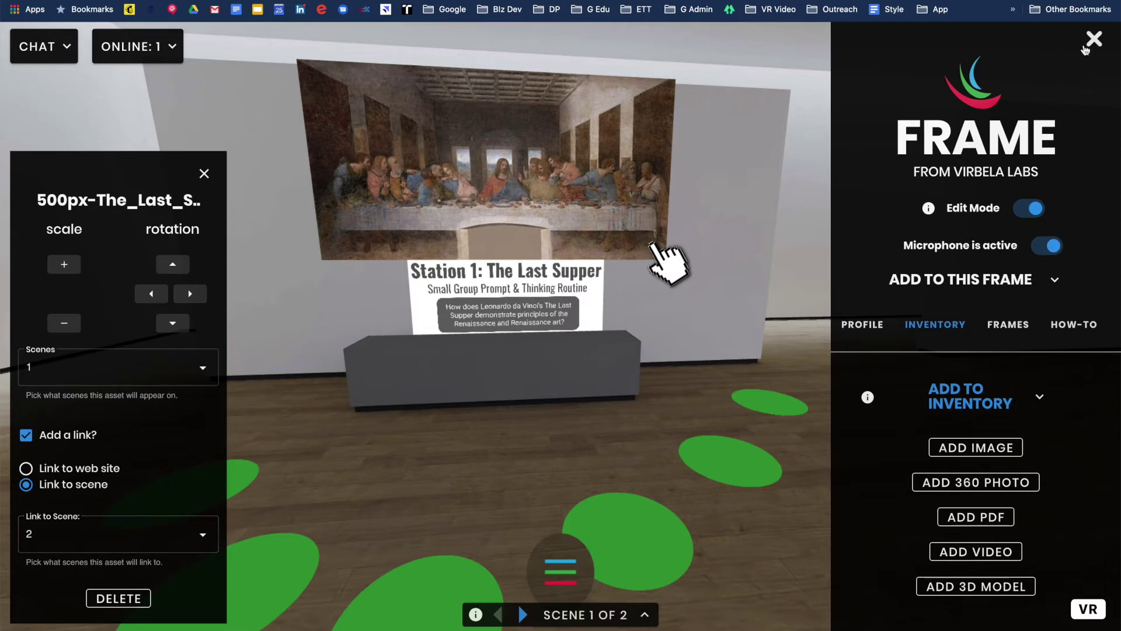
Turn off Edit Mode, close the panel, and click the painting to reach scene 2, testing the return trip.
click(1026, 211)
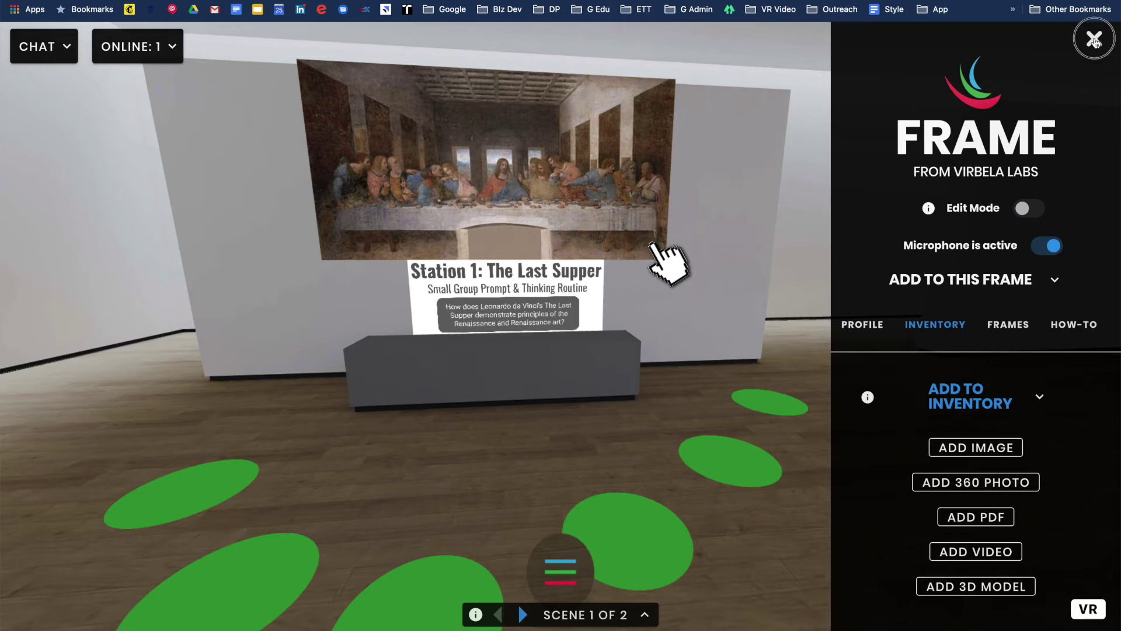
click(1095, 39)
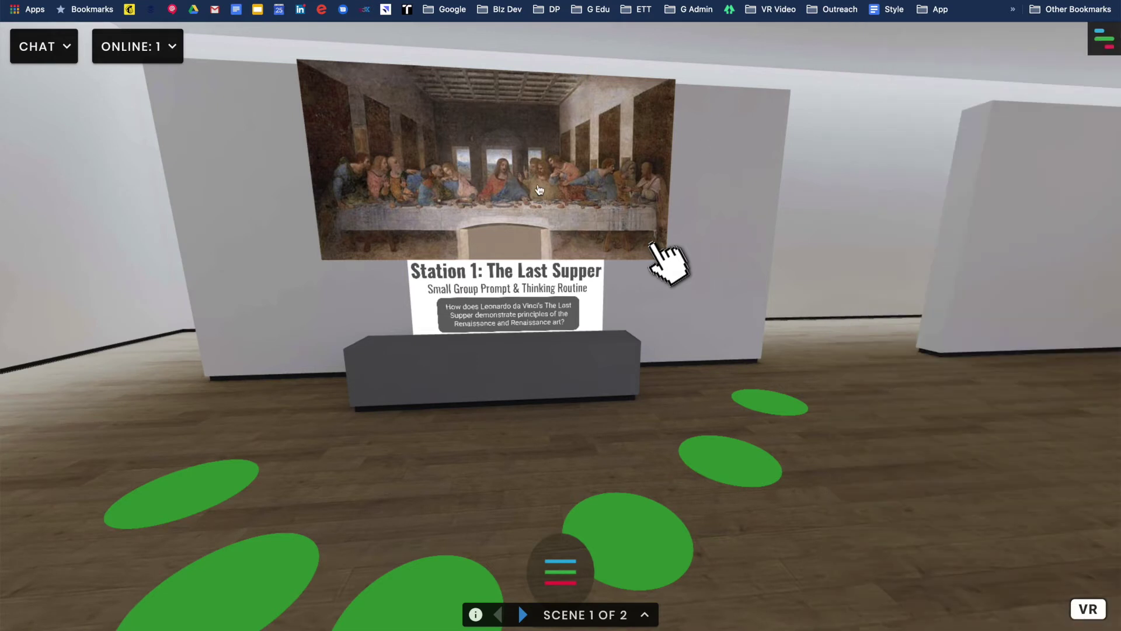
click(502, 164)
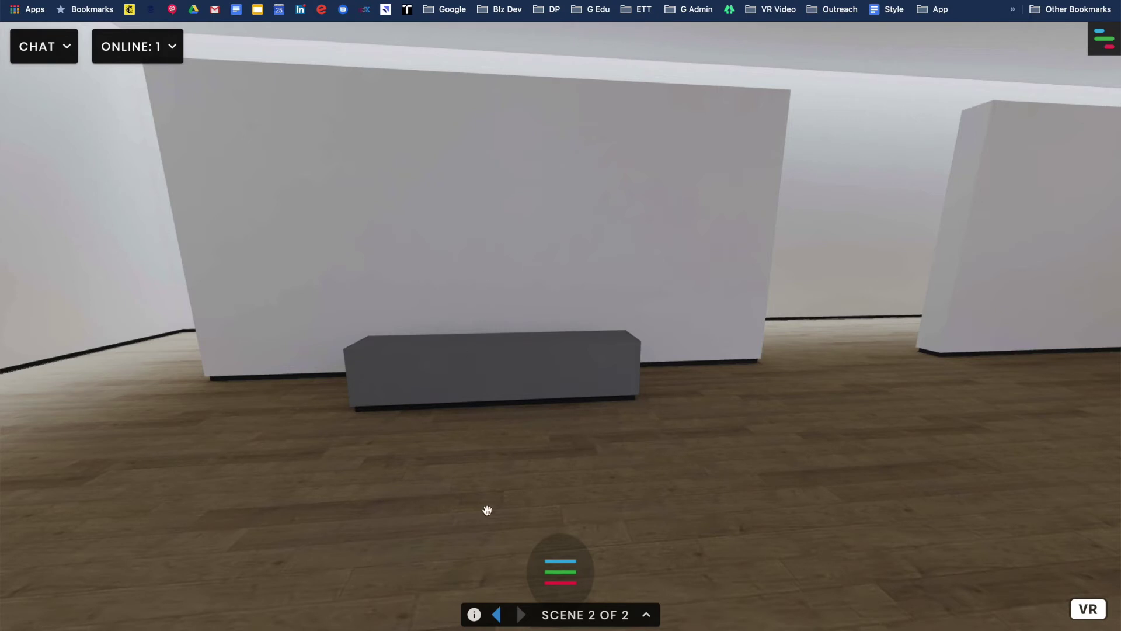
click(498, 614)
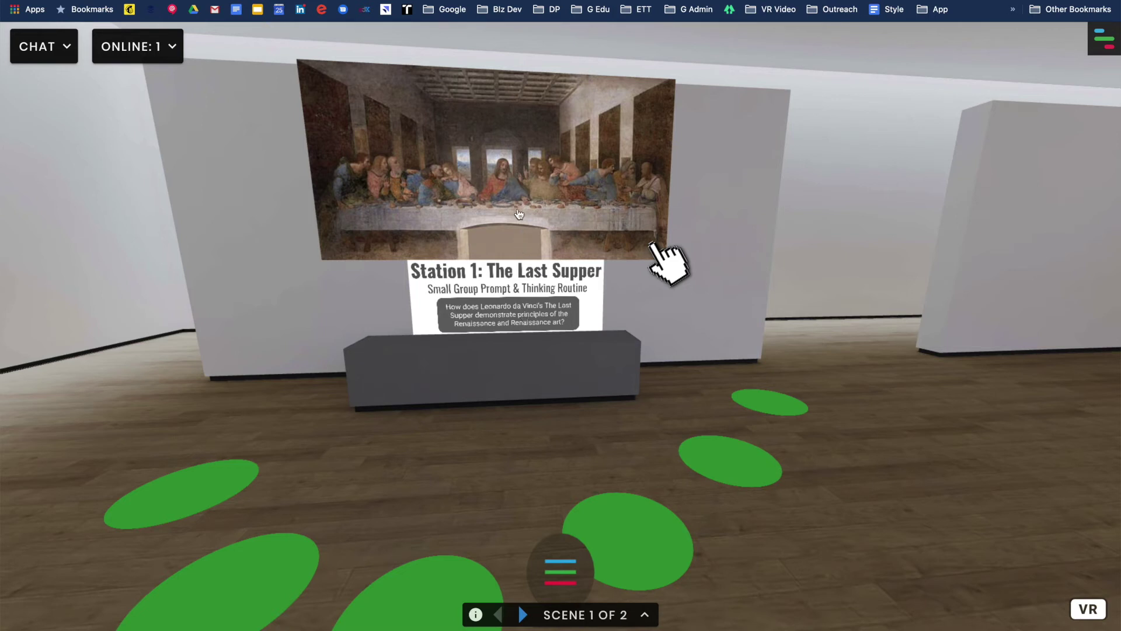
click(513, 163)
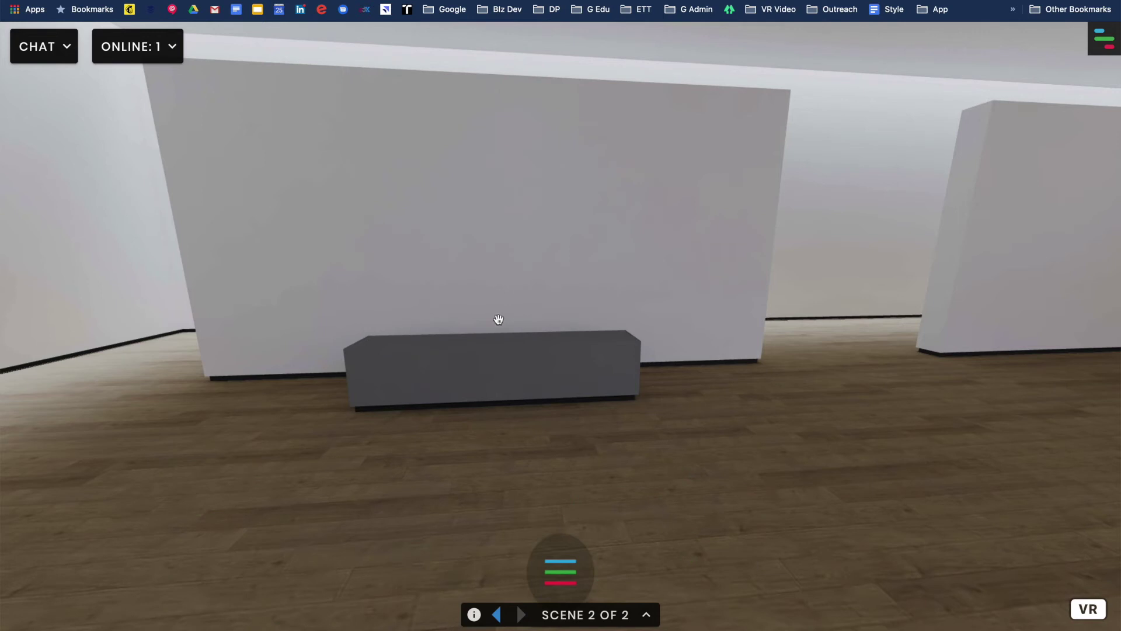
drag(490, 421, 901, 420)
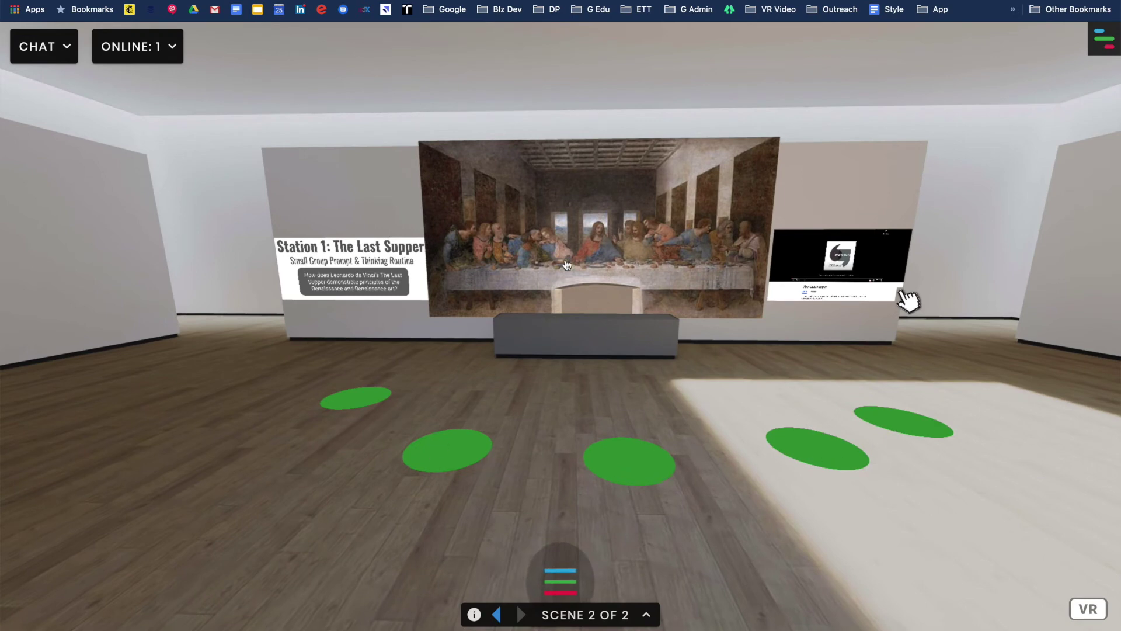
Walk up to scene 2's Last Supper video panel and open the Frame main menu.
key(Left)
key(Up)
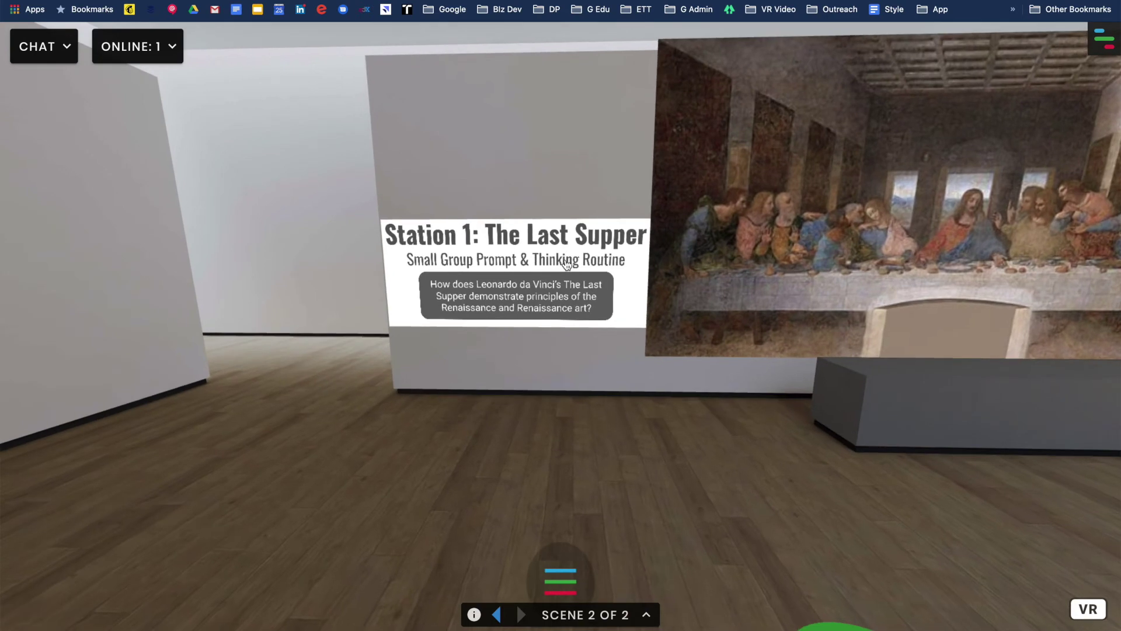
key(d)
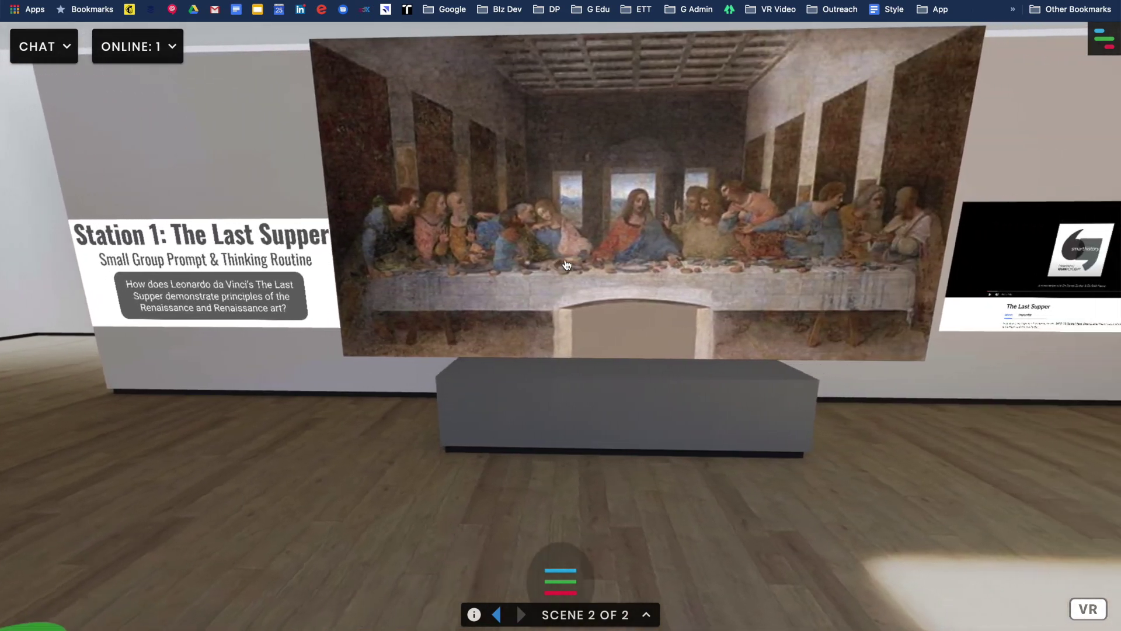
key(d)
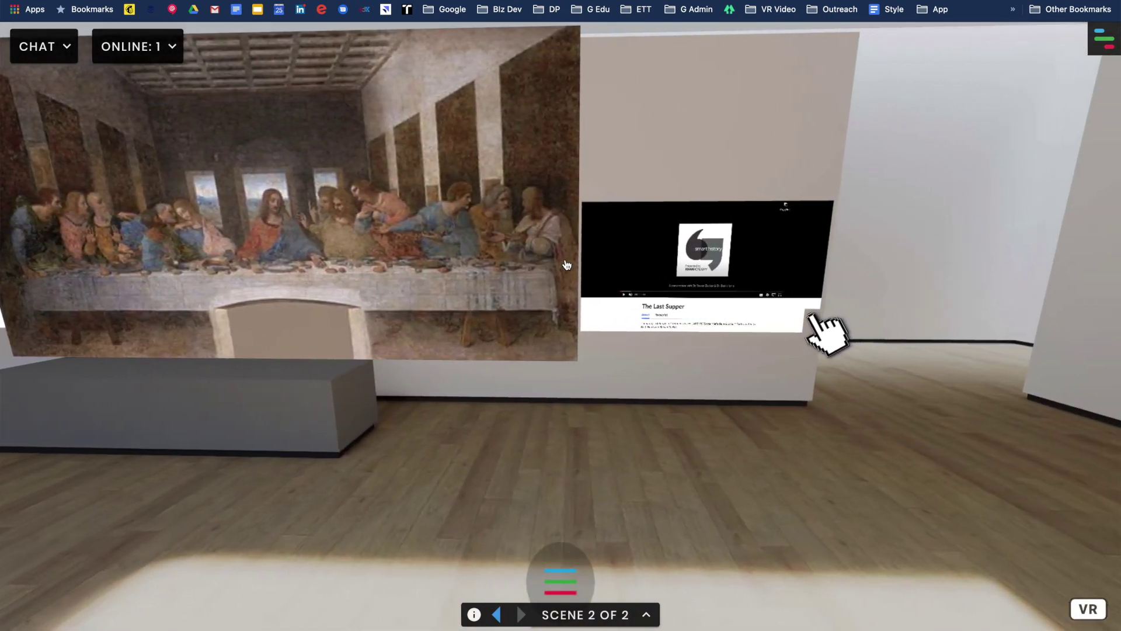
key(w)
key(d)
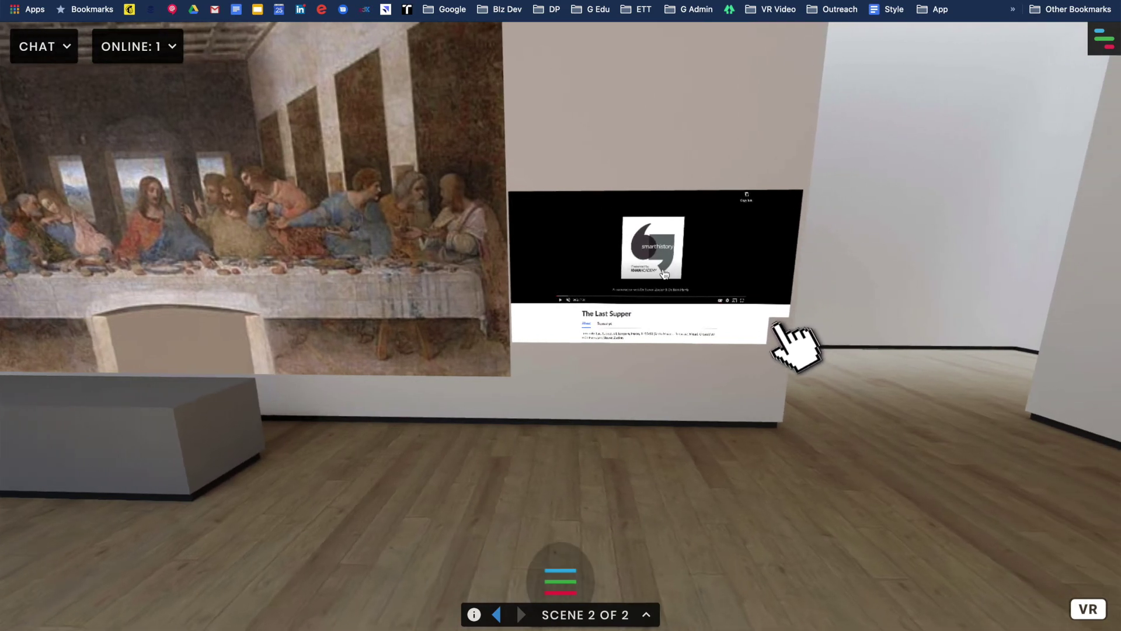
click(1105, 41)
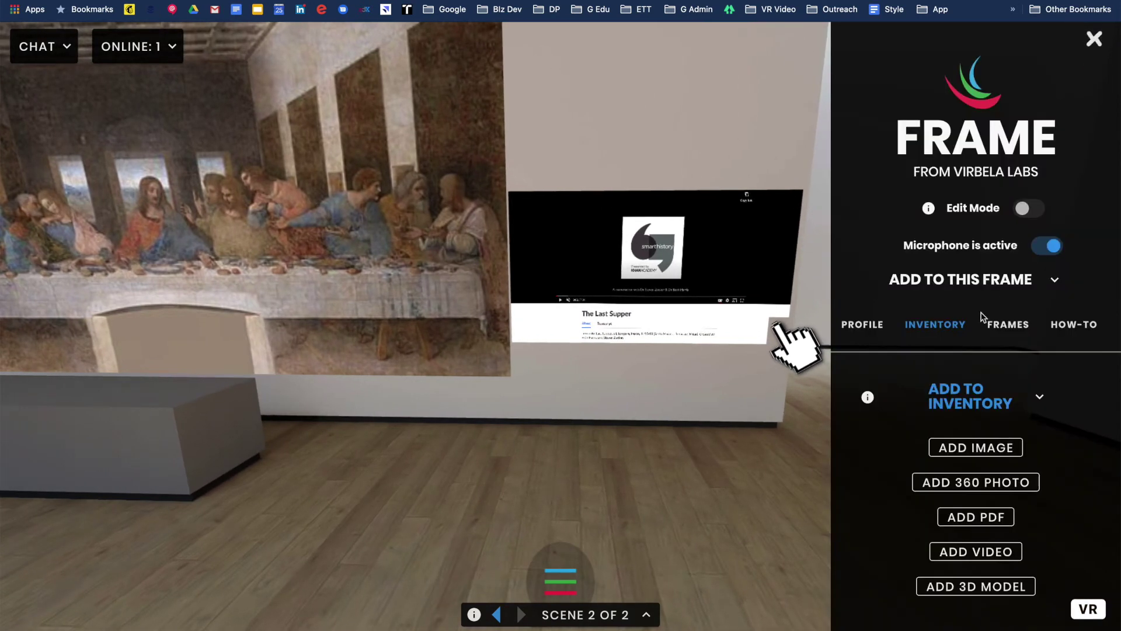
Confirm the video screenshot's Link to web site is the Khan Academy page, then turn Edit Mode off.
click(1029, 209)
click(1099, 41)
click(667, 250)
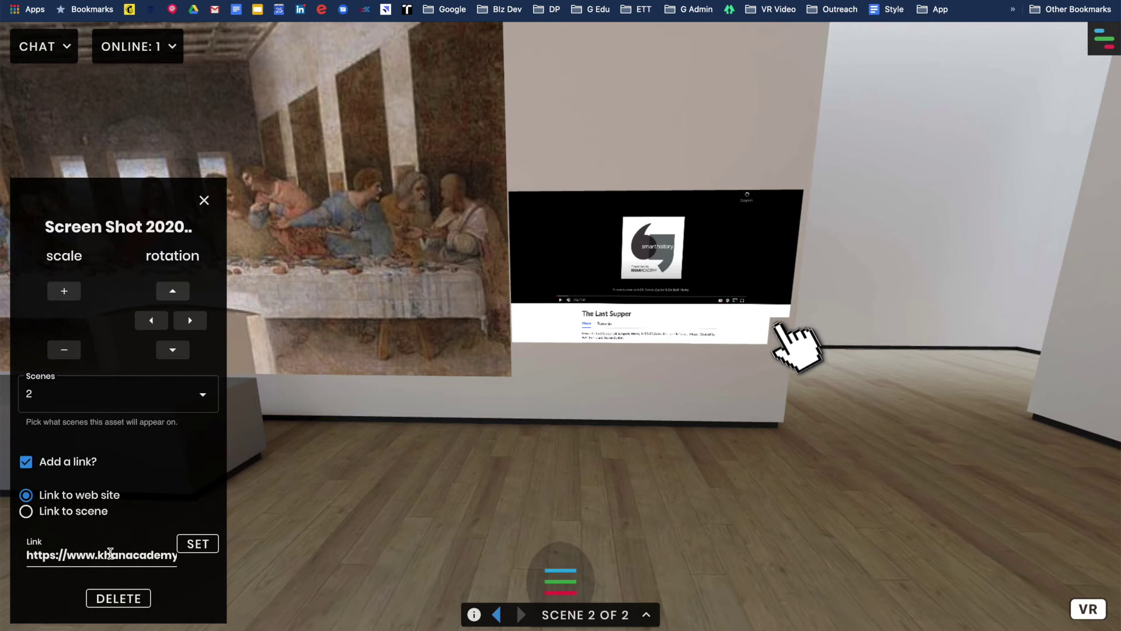
click(204, 201)
click(1104, 38)
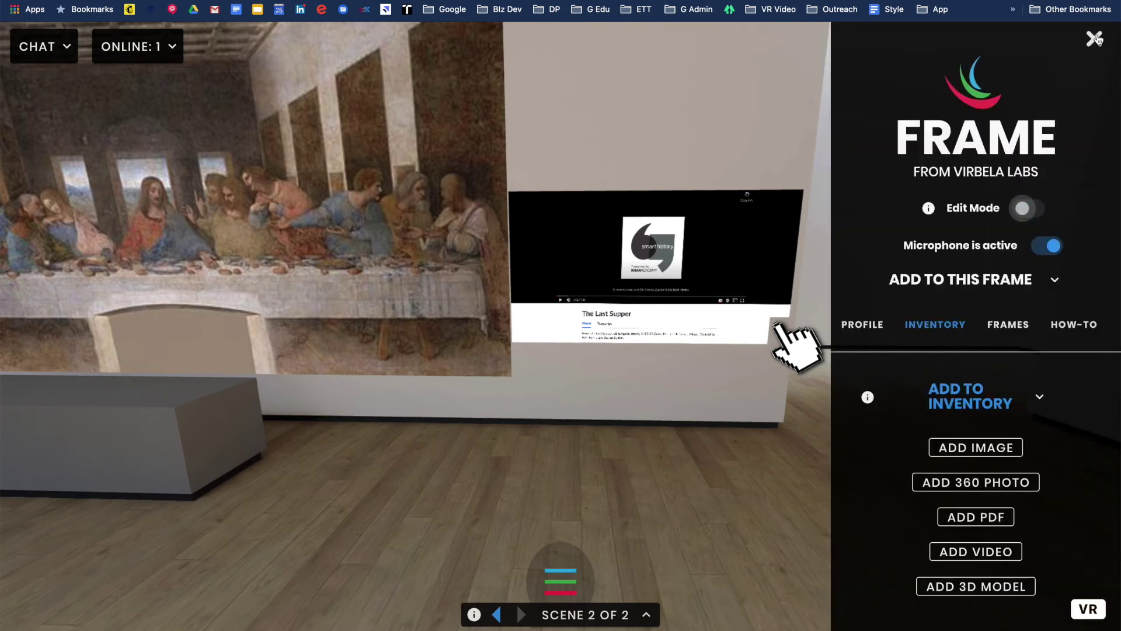
click(1096, 38)
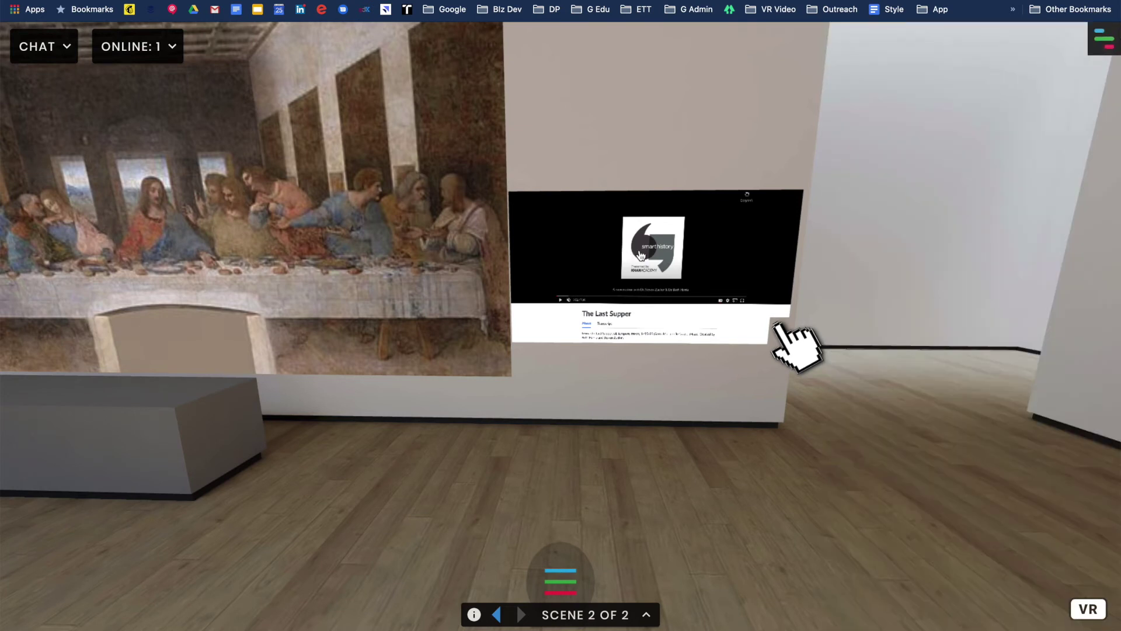
Try the screenshot's web link, decline it with NOPE, and move back to the Return to Main Room sign.
click(775, 323)
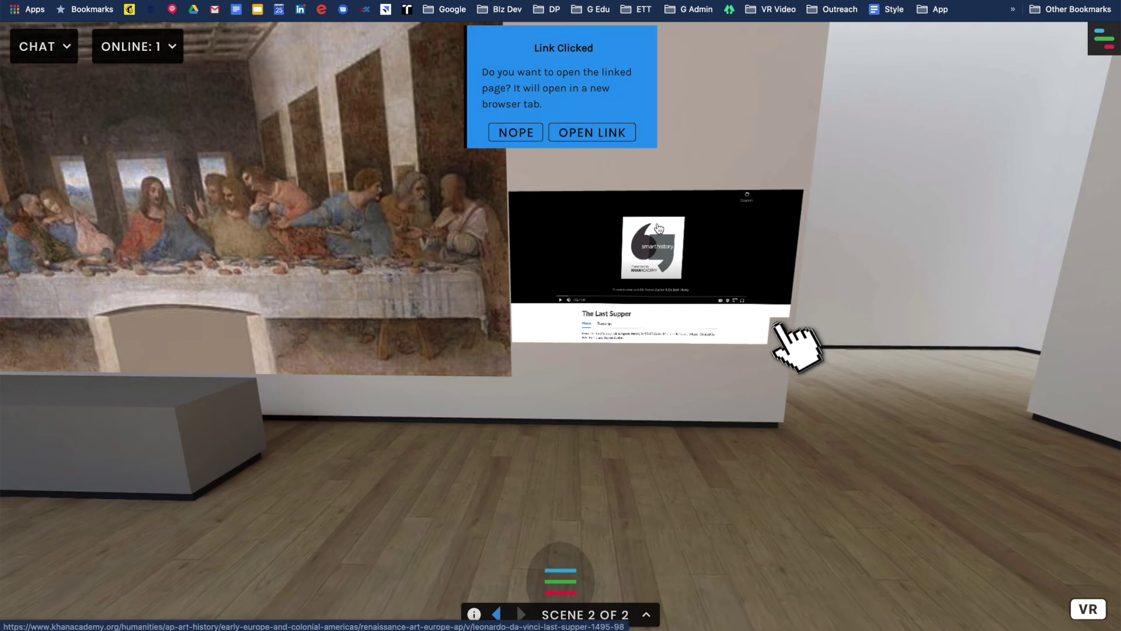
click(507, 135)
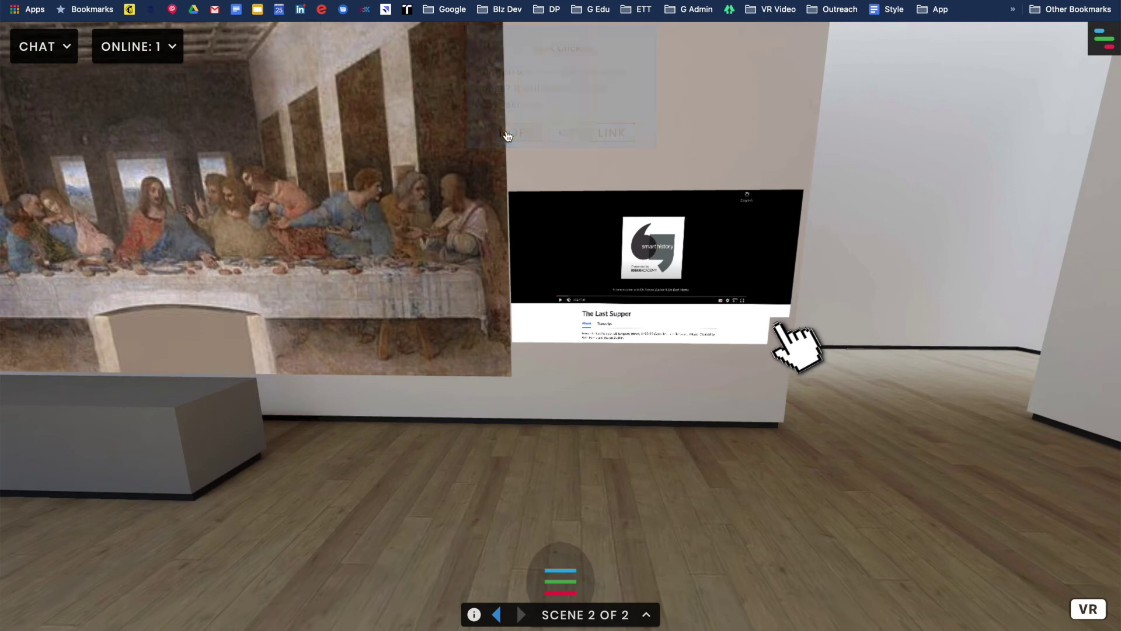
key(Down)
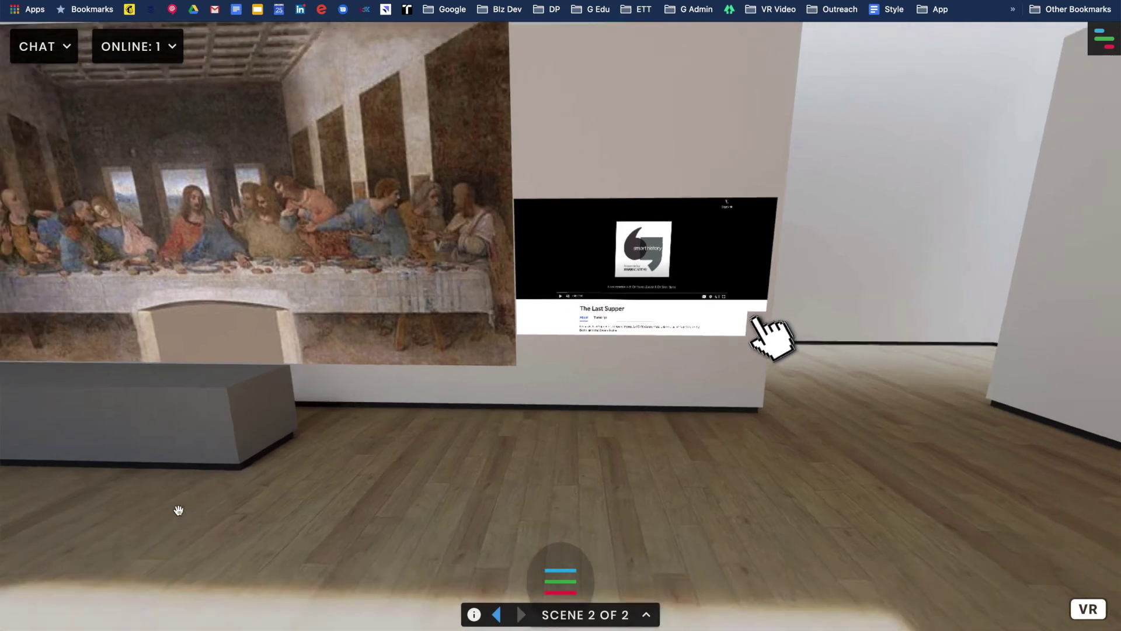
key(Left)
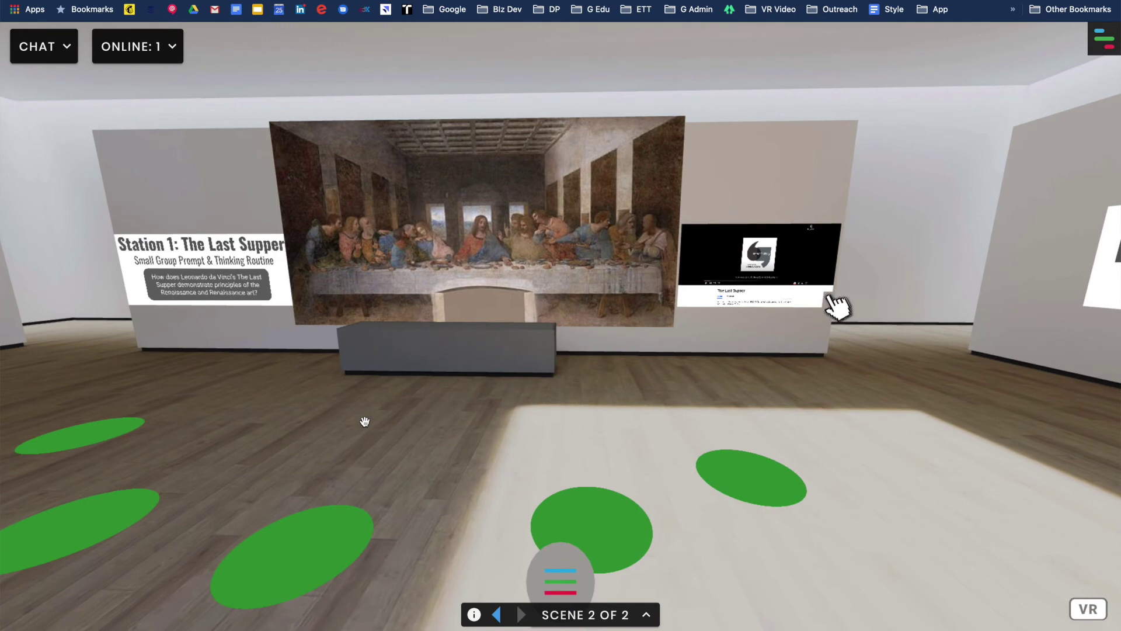
click(370, 402)
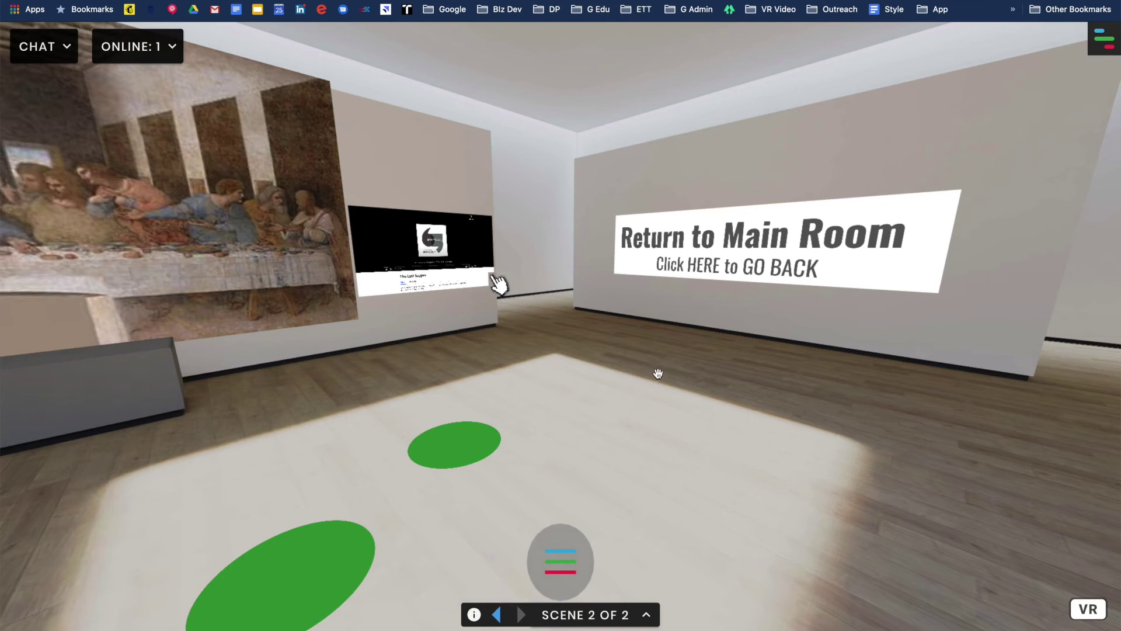
Return to scene 1 via the 'Return to Main Room' sign and turn toward the Last Supper station.
click(754, 244)
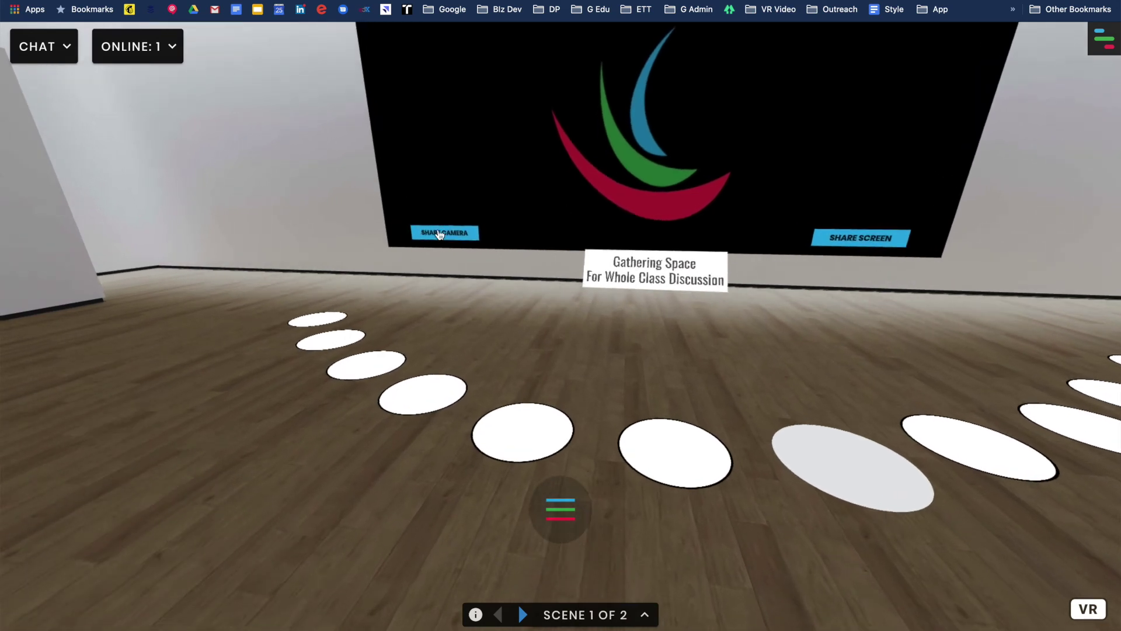
drag(481, 296, 481, 272)
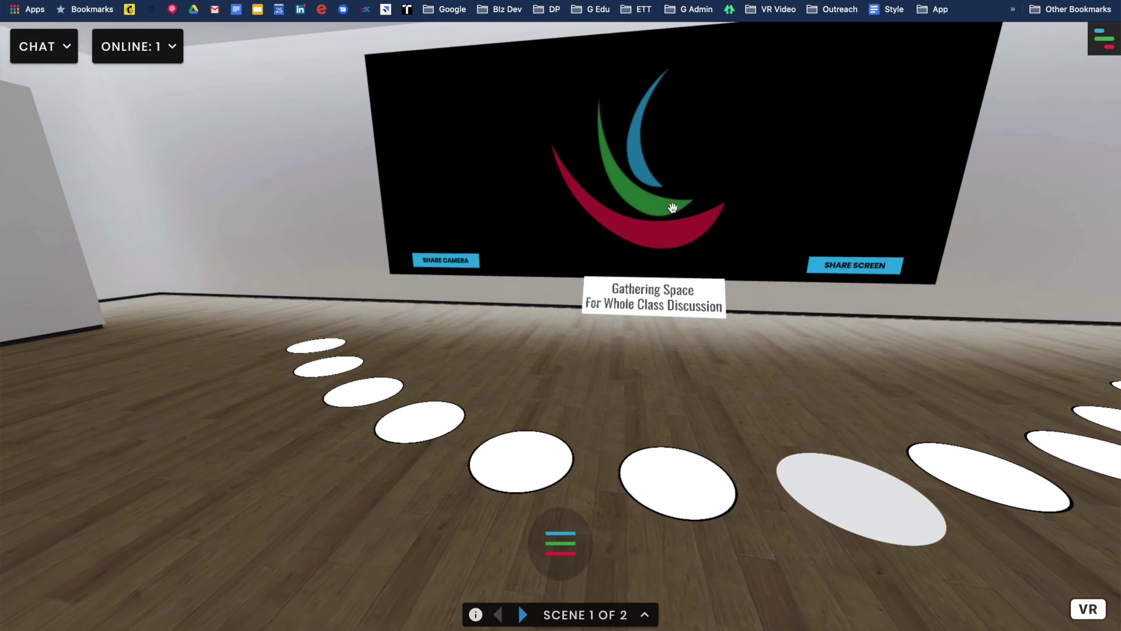
drag(662, 399, 1028, 400)
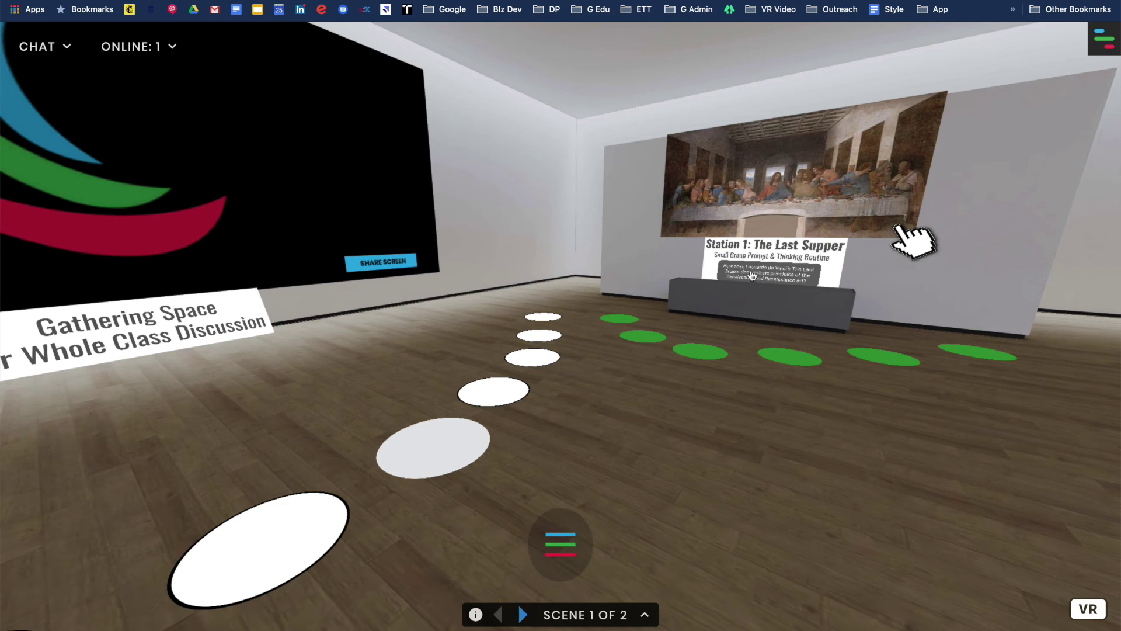
Walk across the gallery up to the Last Supper station, then turn away from it.
click(689, 439)
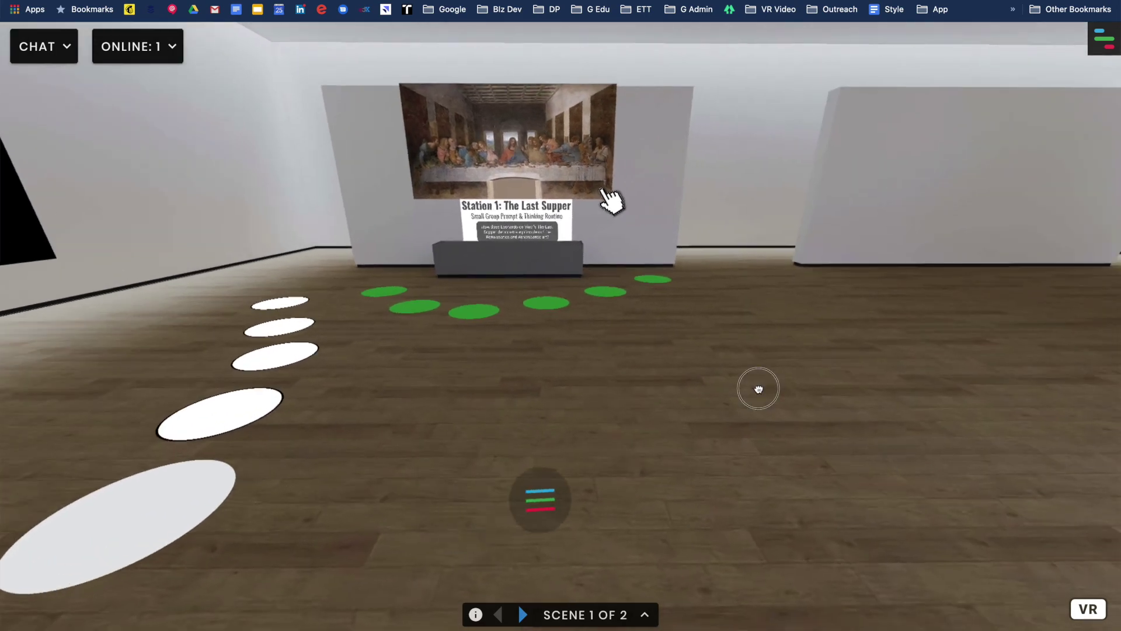
click(758, 389)
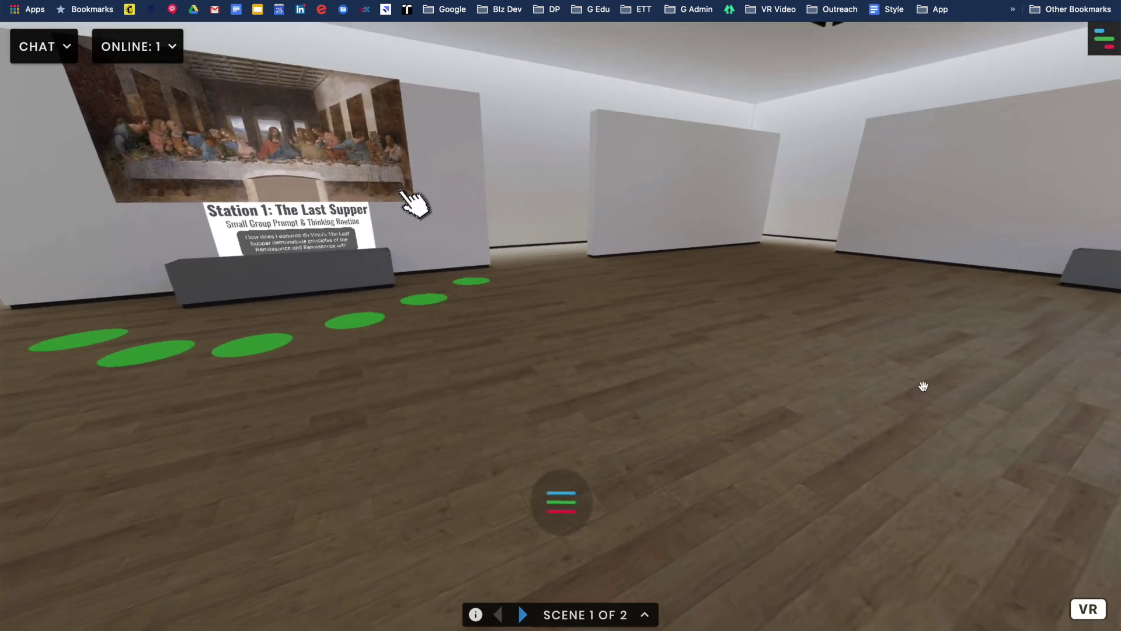
click(666, 335)
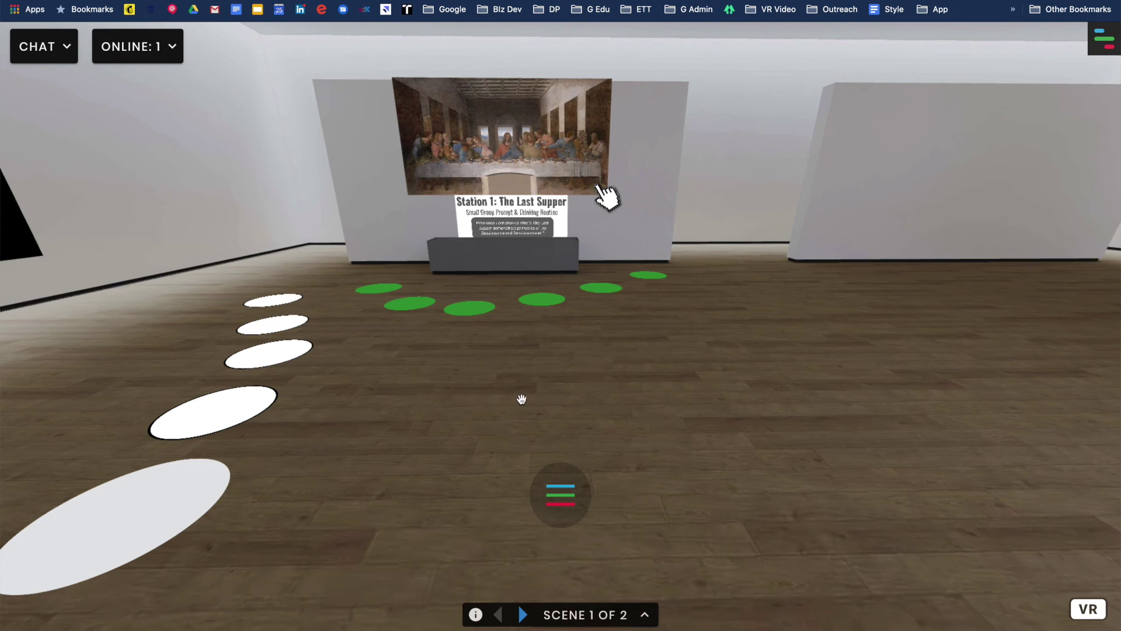
drag(522, 400, 912, 59)
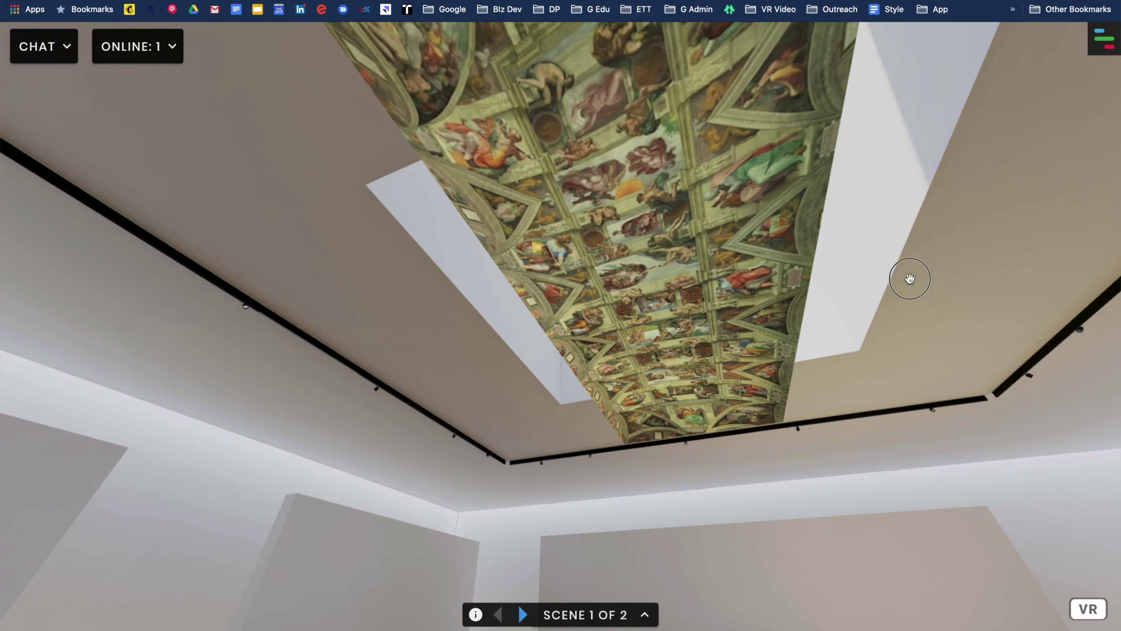
Look up at the Sistine Chapel ceiling fresco, then glide back to face the Gathering Space screen.
drag(910, 278, 103, 508)
click(102, 508)
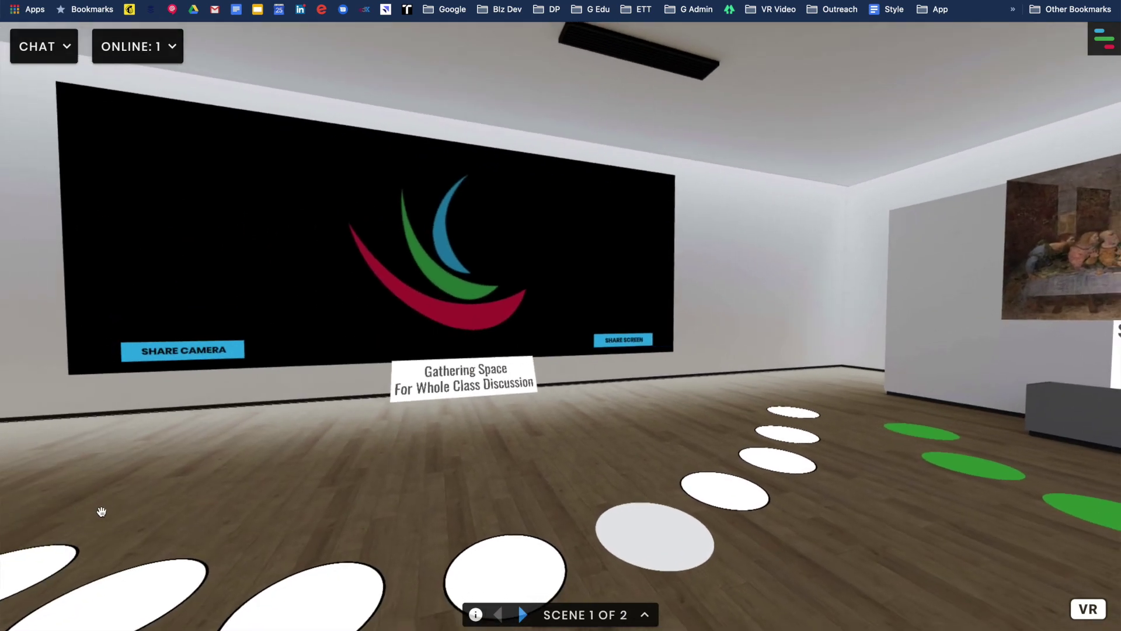